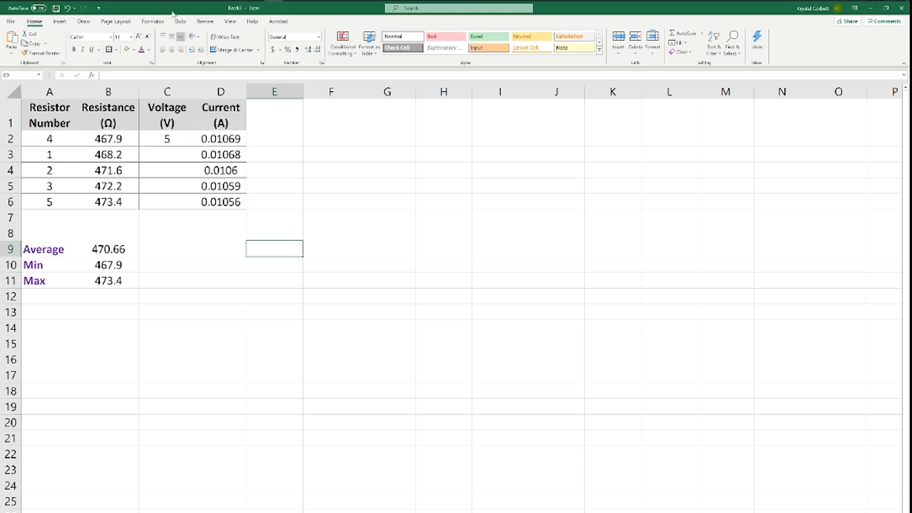
- Insert a blank scatter chart with markers only into the worksheet
left_click(59, 20)
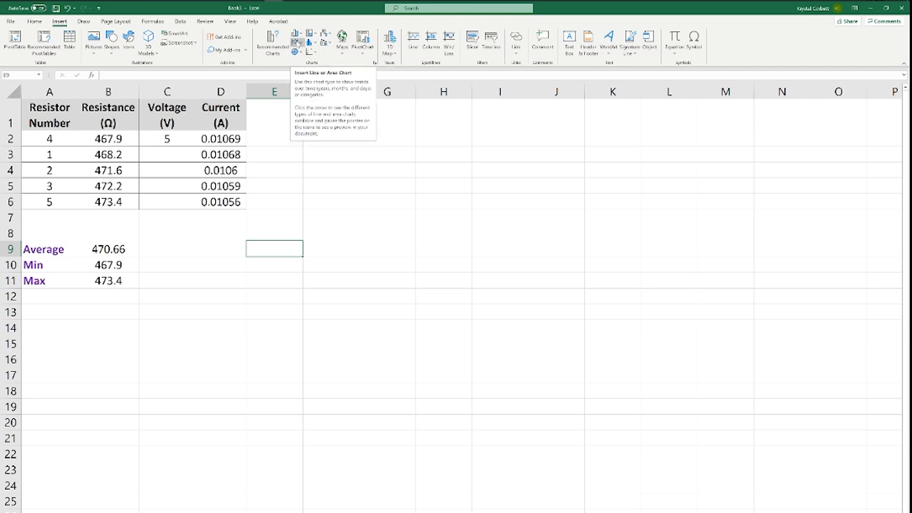
left_click(297, 42)
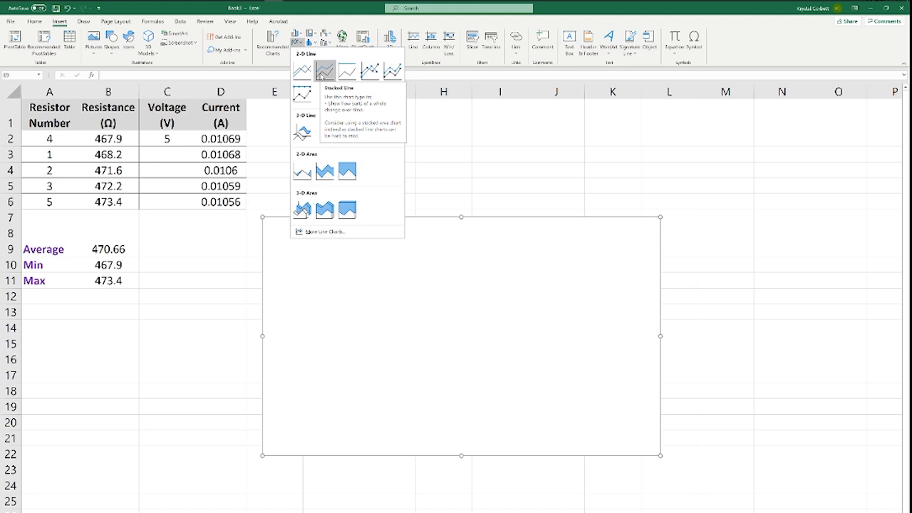
key("Escape")
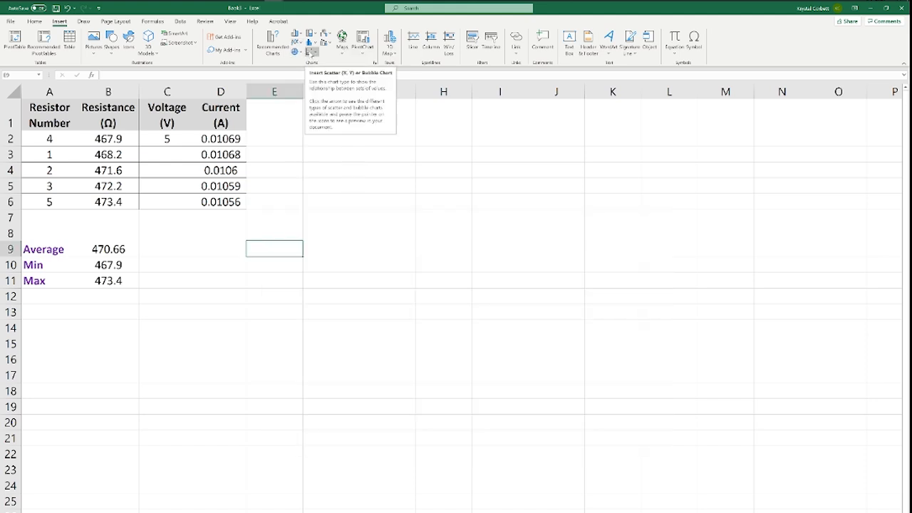
left_click(311, 52)
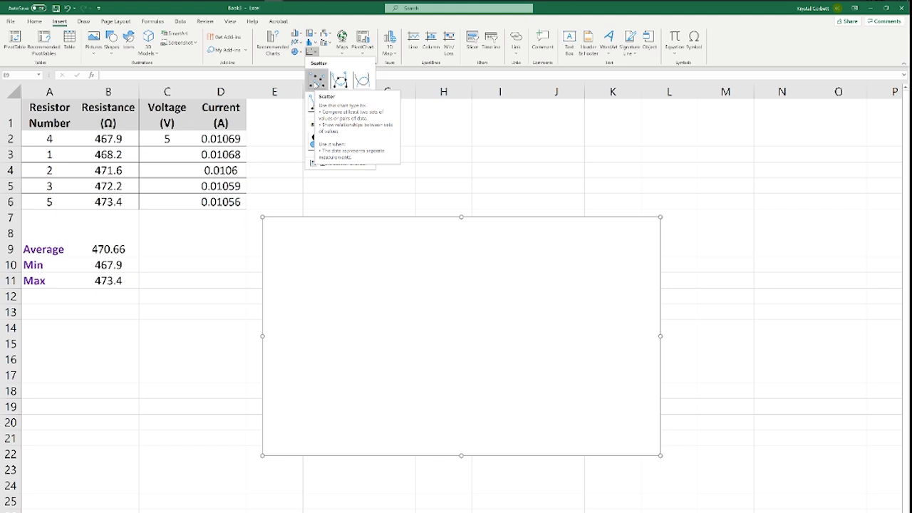
left_click(316, 81)
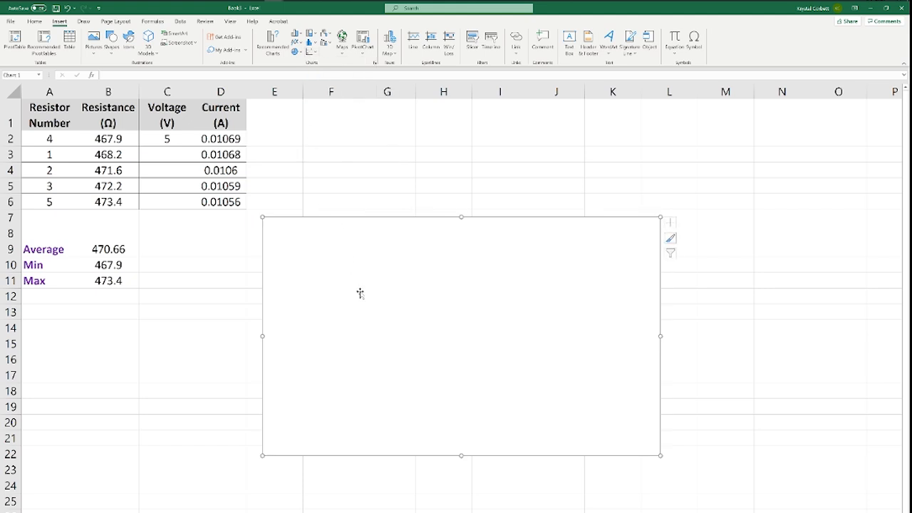
- Move the empty chart up beside the data table so that it starts in column E, row 1
left_click_drag(360, 294, 473, 199)
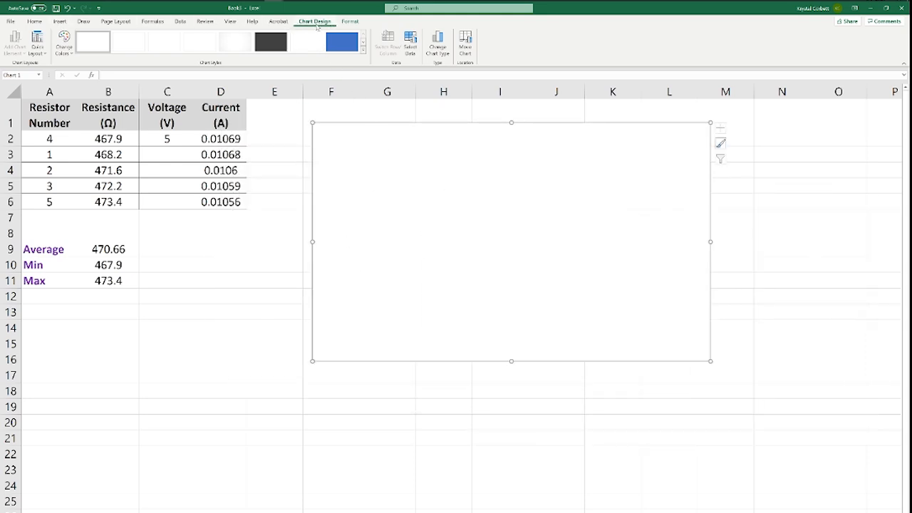
left_click(281, 222)
double_click(360, 176)
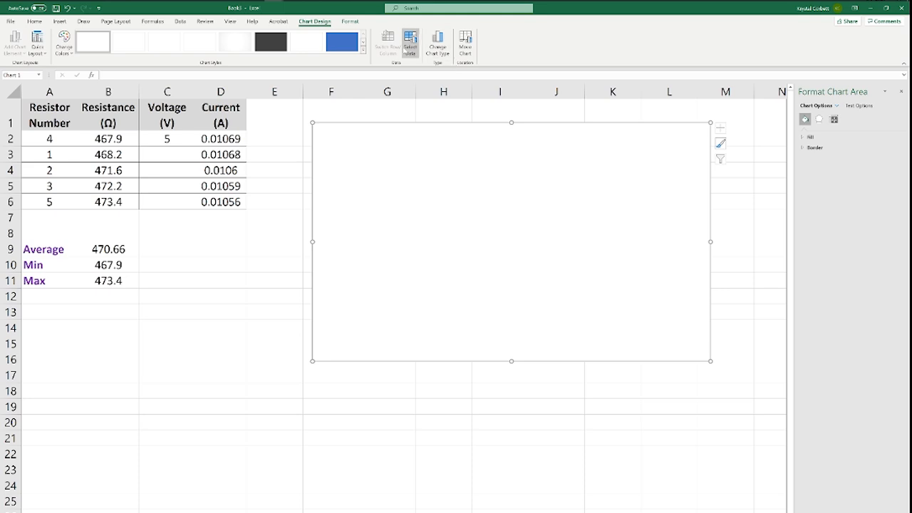
left_click_drag(417, 180, 392, 183)
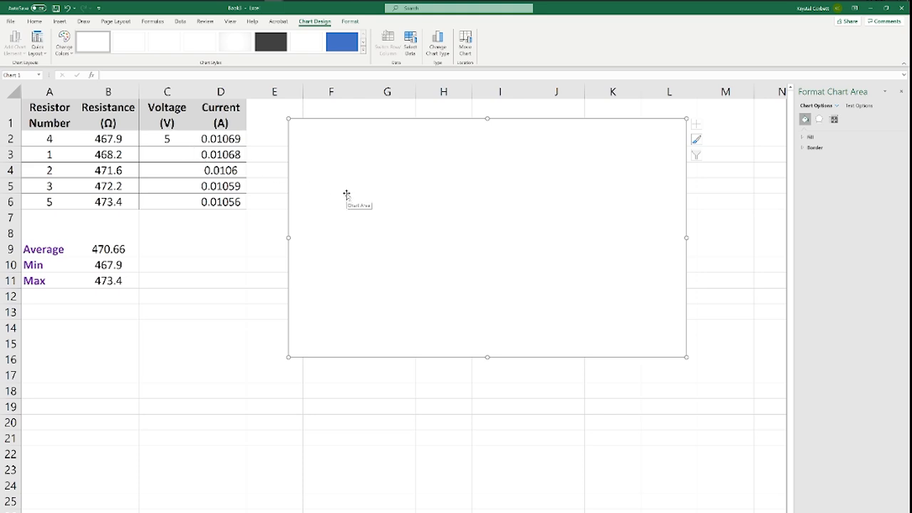
left_click_drag(383, 194, 361, 188)
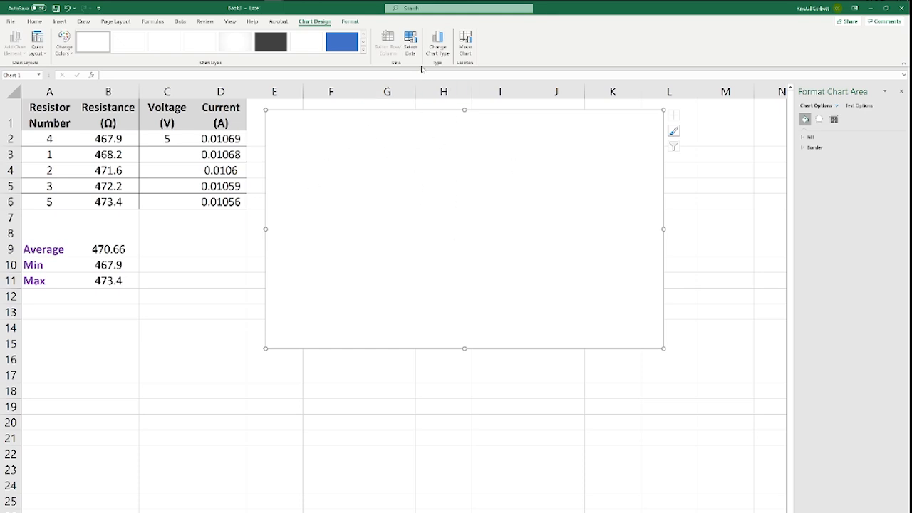
- Add a new data series to the chart, named "Current (A) vs Resistance (Ohms)"
left_click(410, 43)
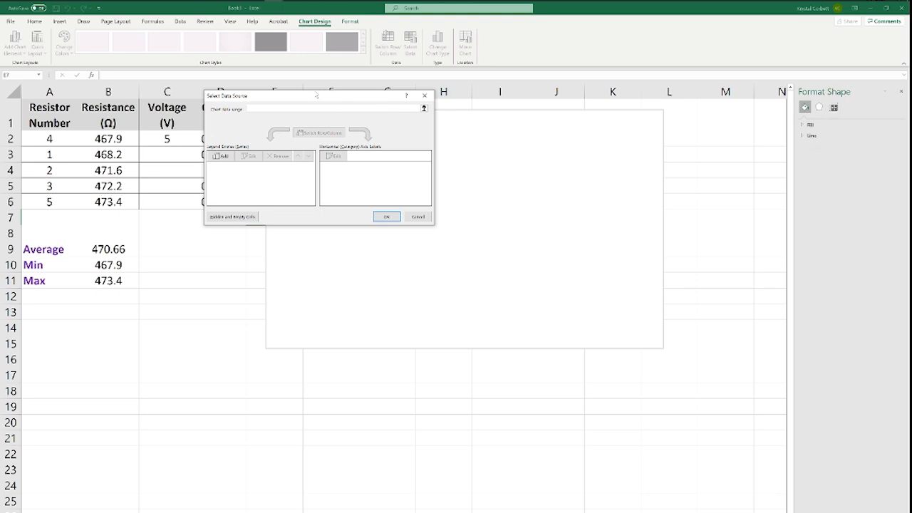
left_click_drag(317, 96, 431, 141)
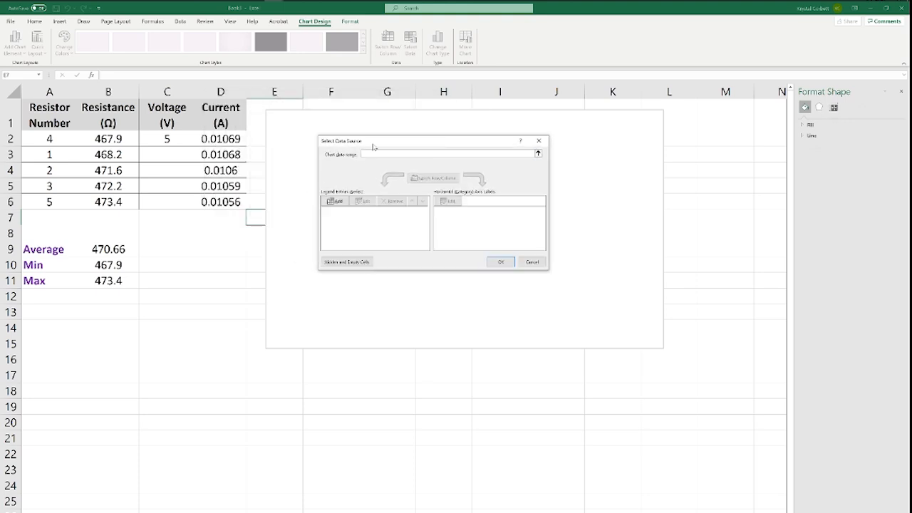
left_click(334, 201)
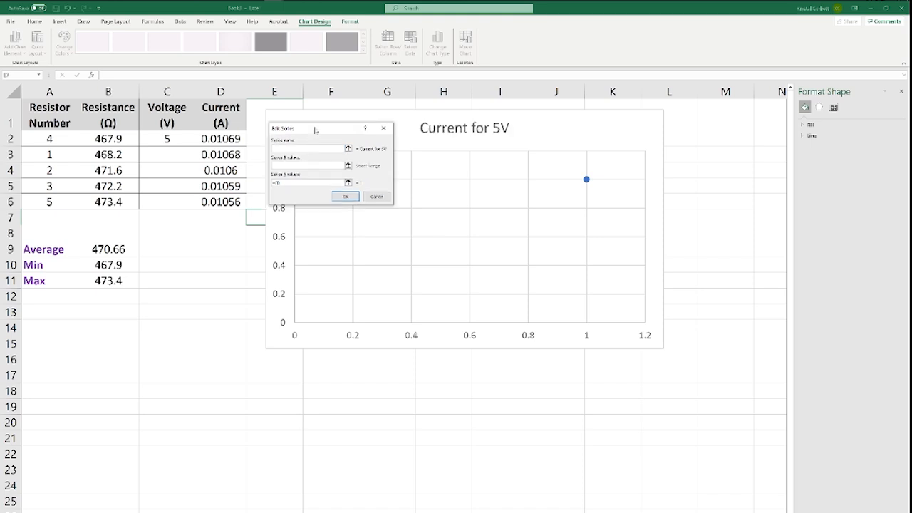
left_click_drag(316, 130, 443, 120)
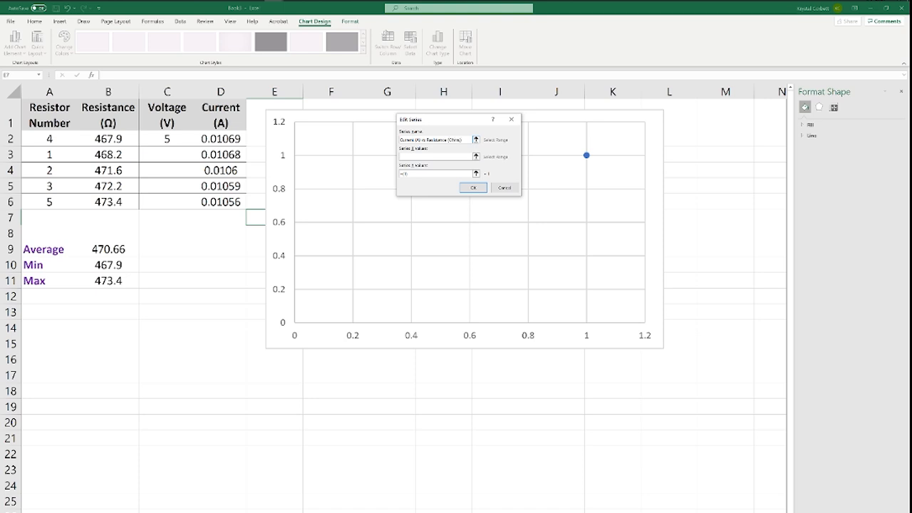
- Set the series X values to the resistances in cells B2 through B6
left_click(449, 156)
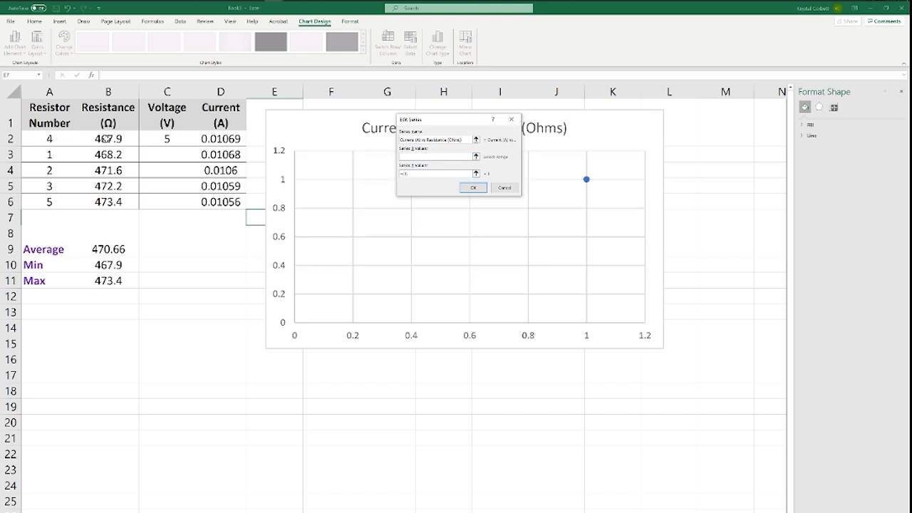
left_click(107, 140)
left_click_drag(109, 151, 108, 203)
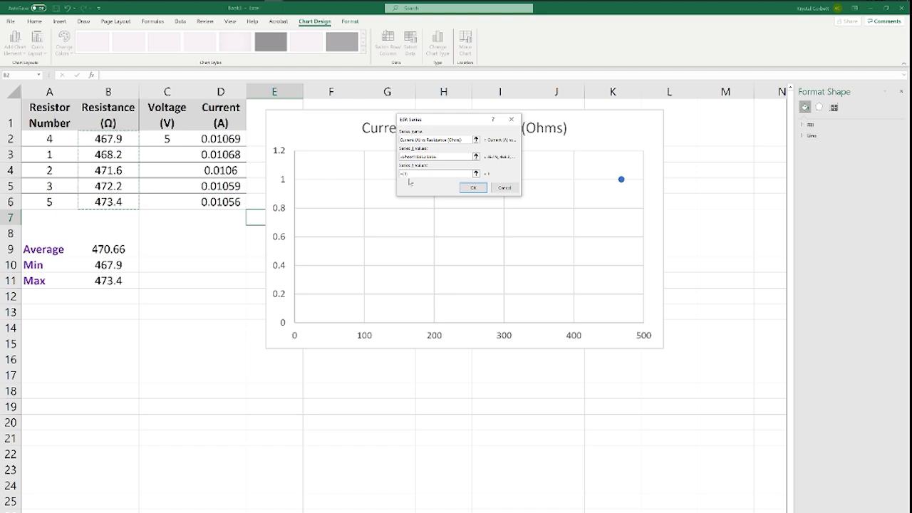
- Set the series Y values to the currents in cells D2 through D6 and accept the chart's data source
left_click(416, 177)
left_click_drag(416, 176, 399, 175)
left_click(409, 173)
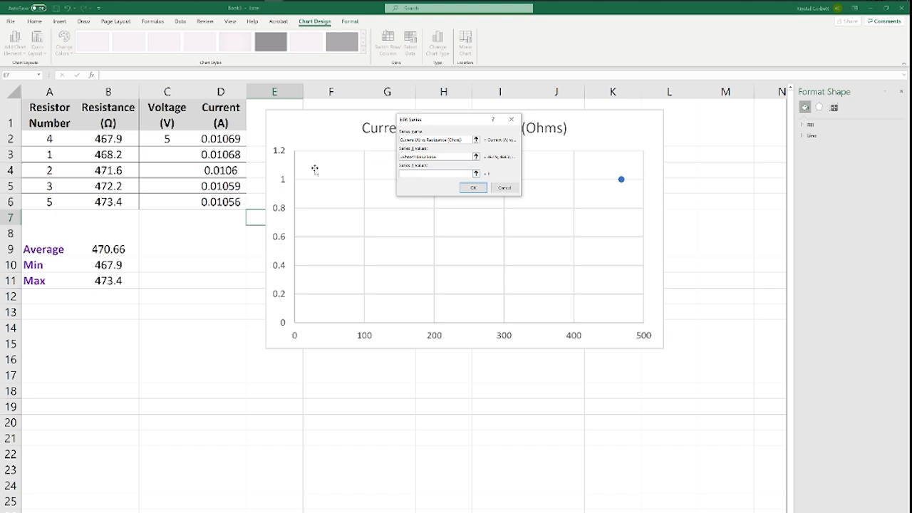
left_click_drag(235, 135, 235, 203)
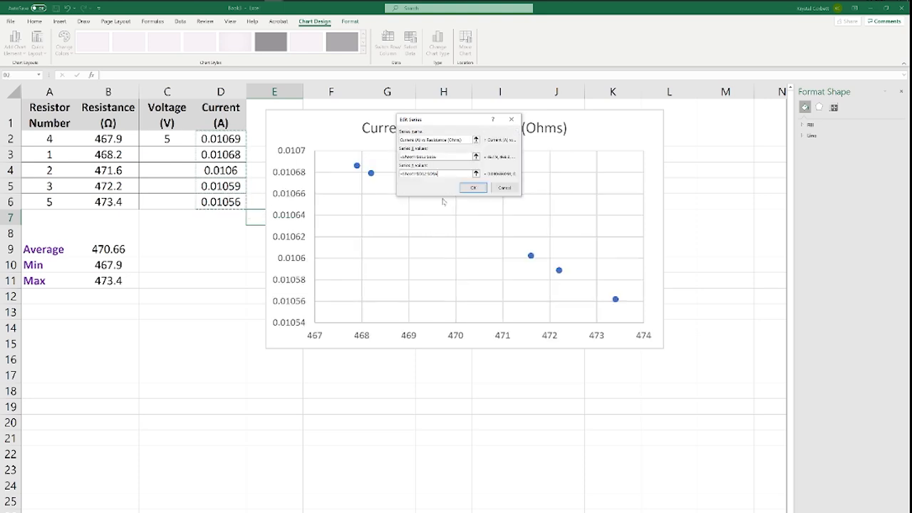
left_click(473, 187)
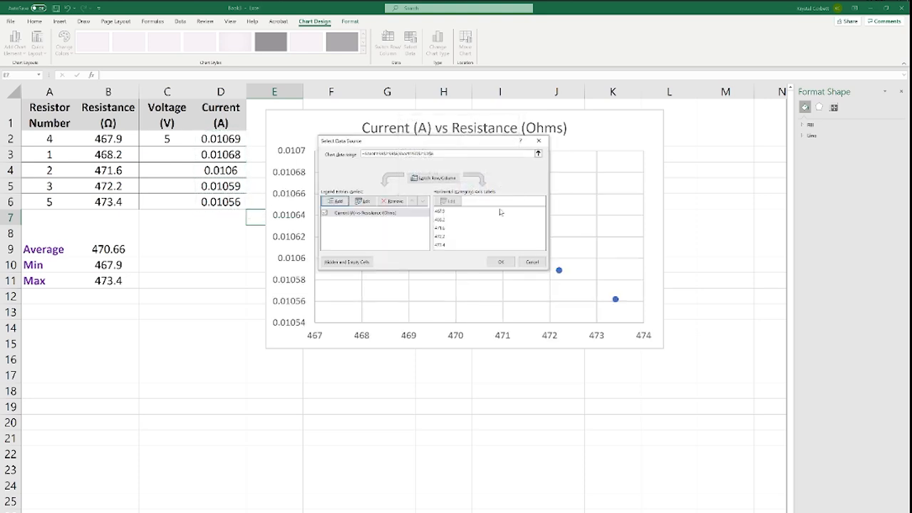
left_click(501, 261)
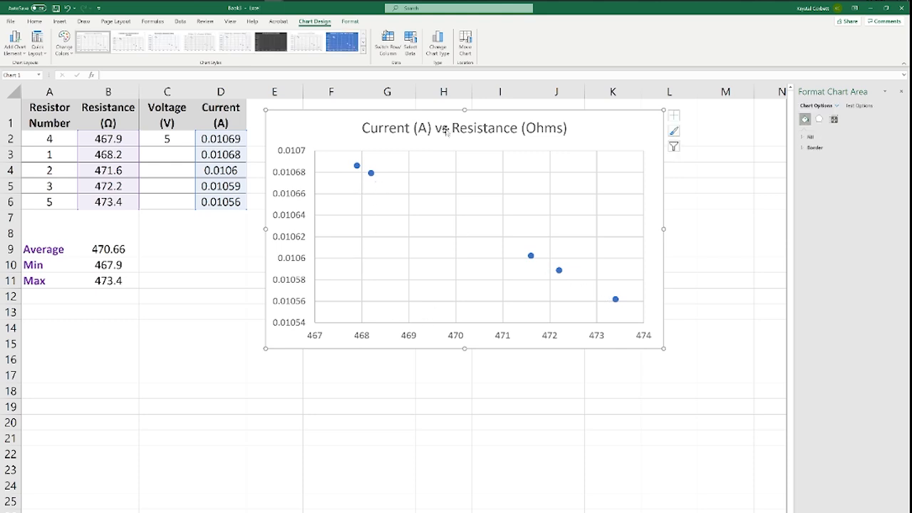
- Add axis titles to both axes of the scatter chart
left_click(501, 127)
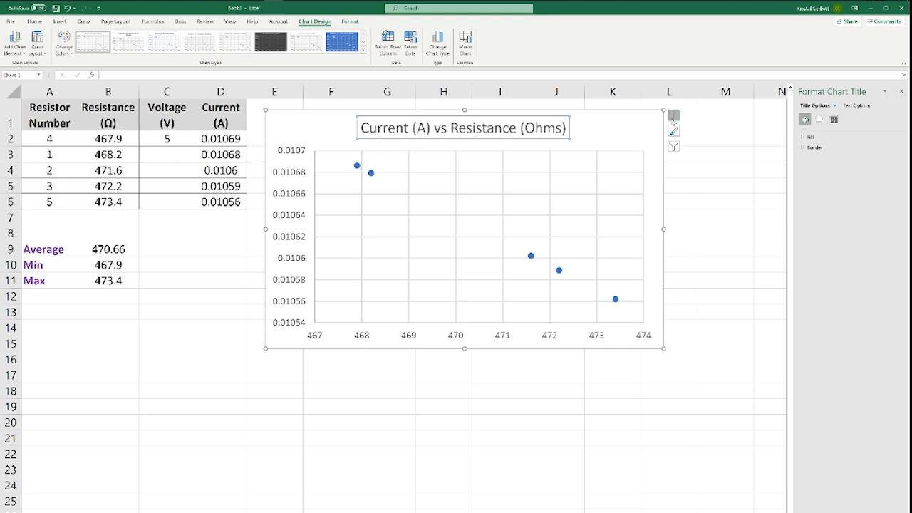
left_click(673, 116)
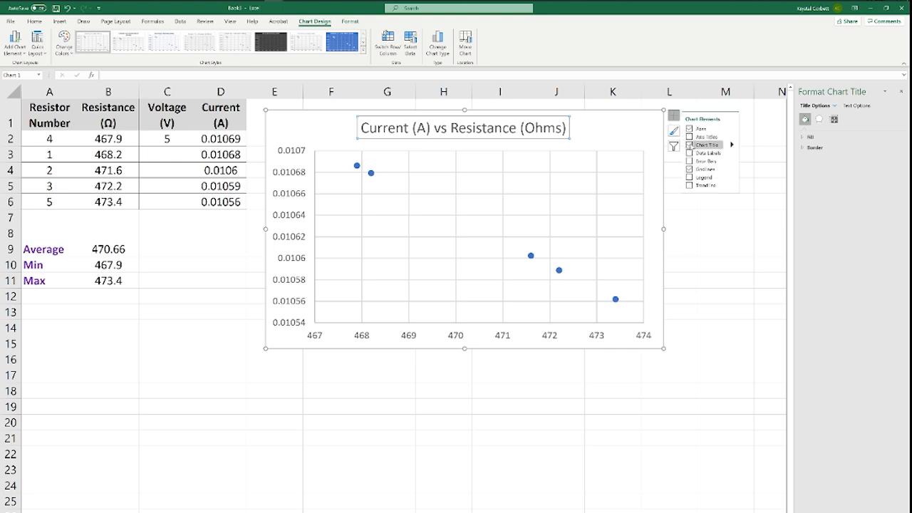
left_click(644, 117)
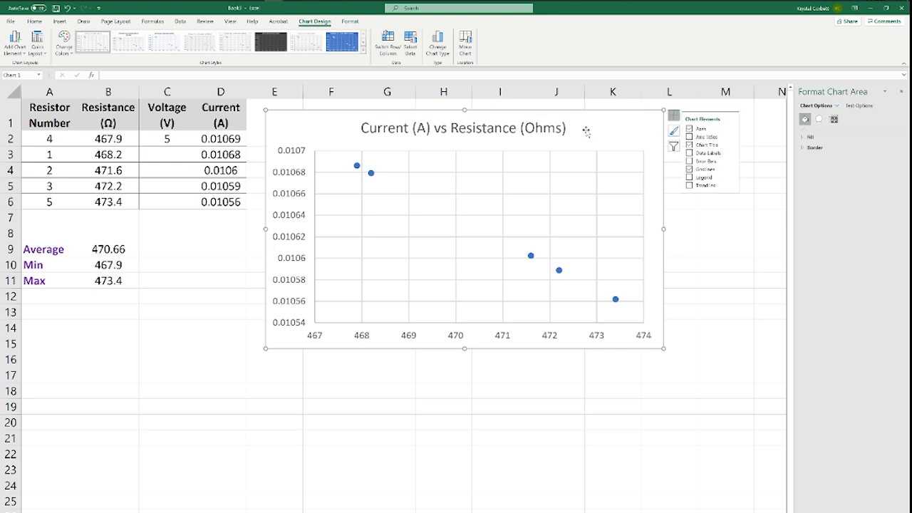
left_click(677, 117)
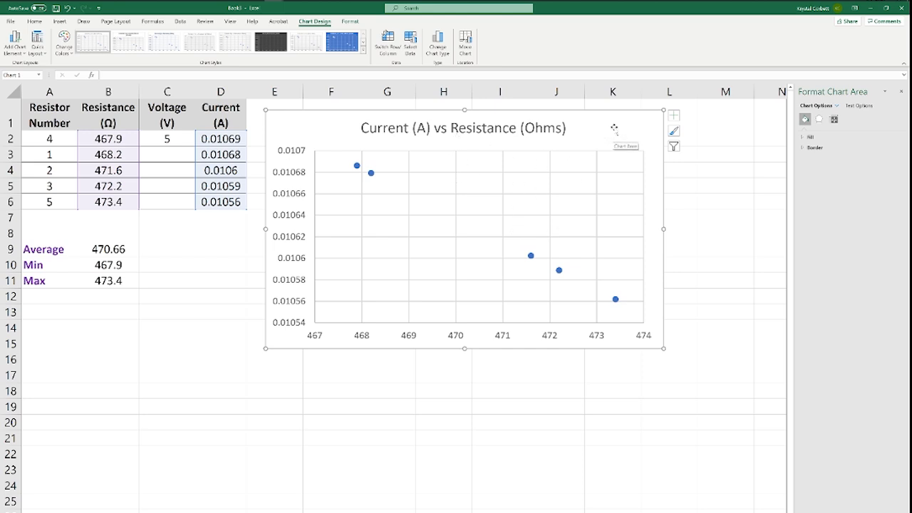
left_click(674, 115)
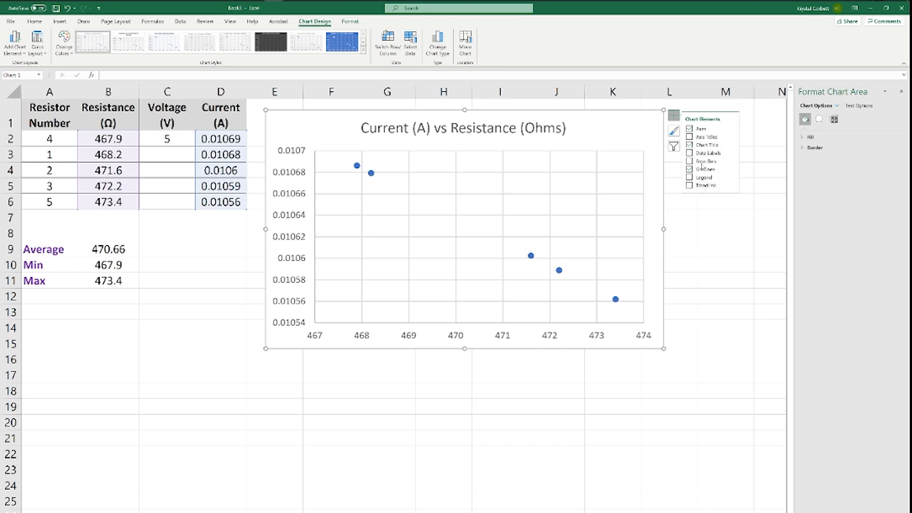
left_click(689, 136)
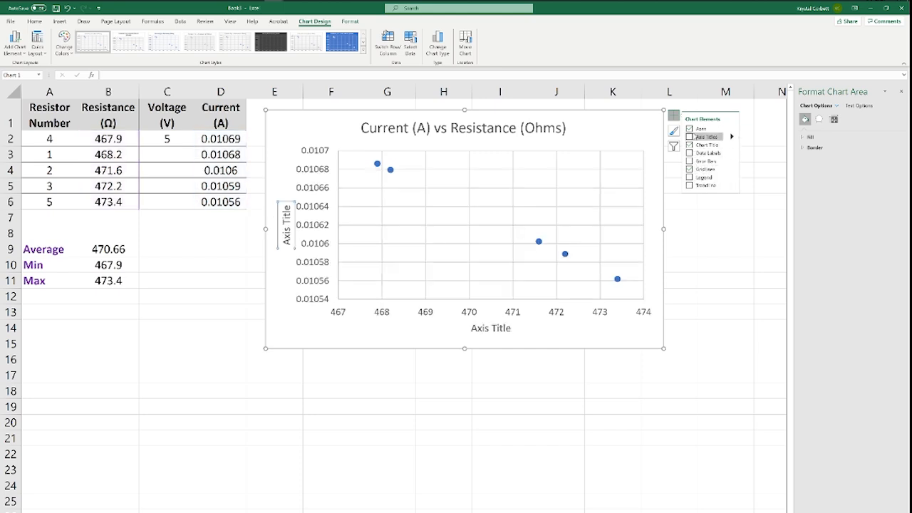
- Change the horizontal axis title to "Resistance (Ohms)"
left_click(499, 328)
left_click_drag(515, 327, 468, 328)
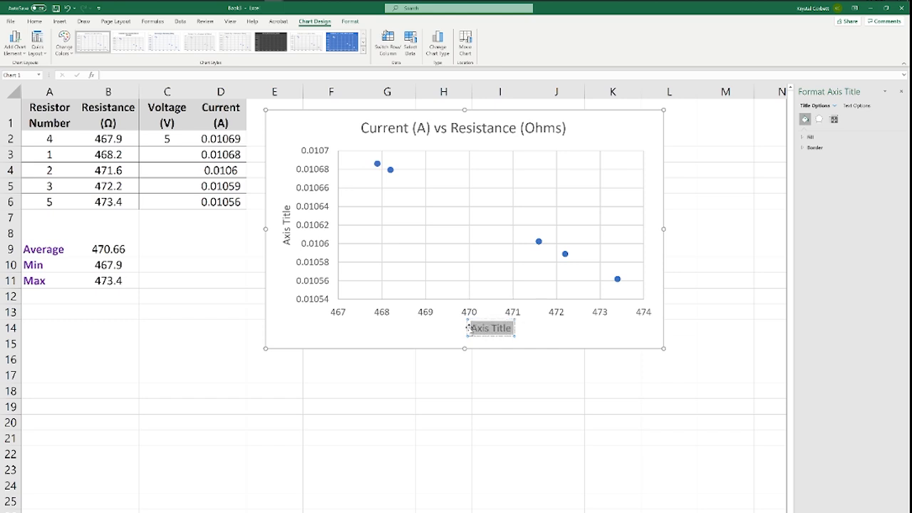
type("Resistance (Ohms)")
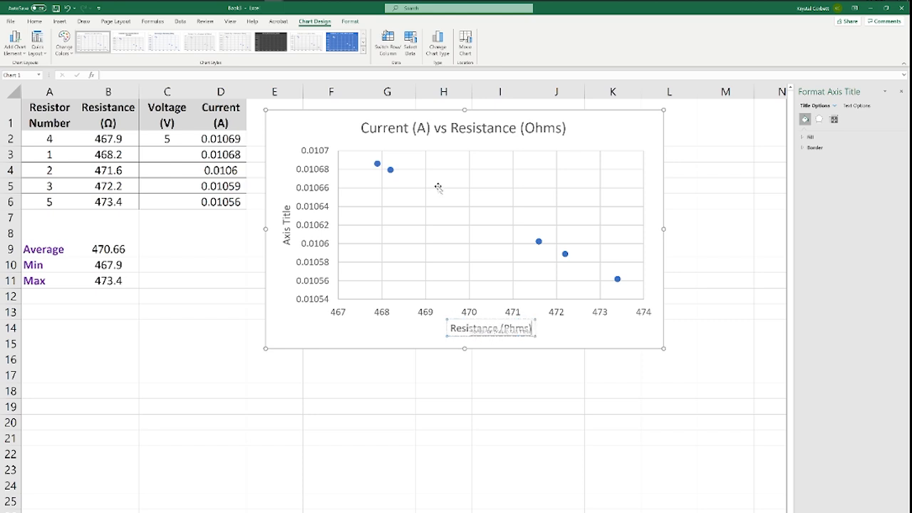
key("BackSpace")
key("BackSpace")
key("BackSpace")
key("BackSpace")
key("BackSpace")
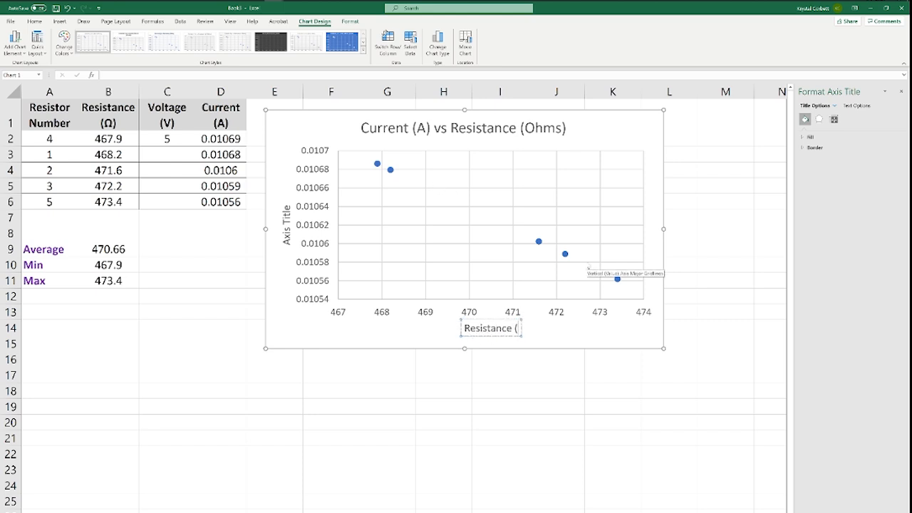
type("Ohms)")
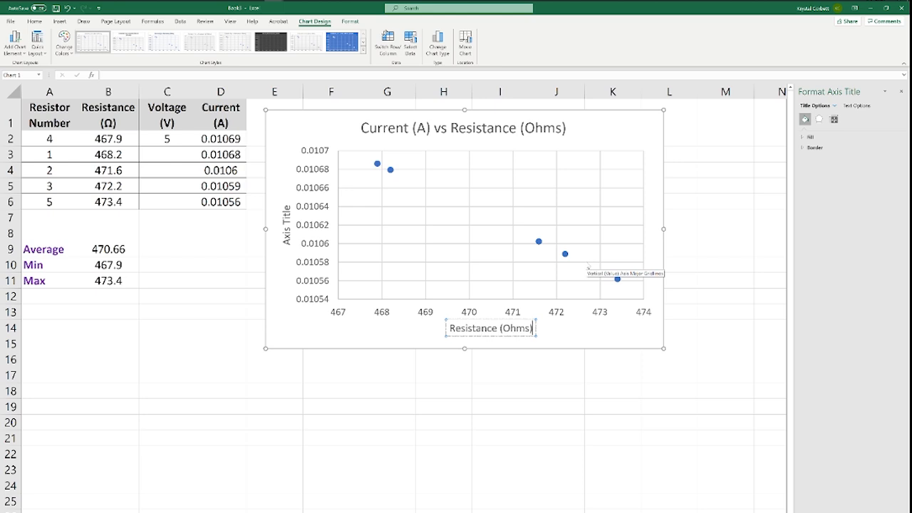
- Change the vertical axis title to "Current (A)"
left_click(285, 215)
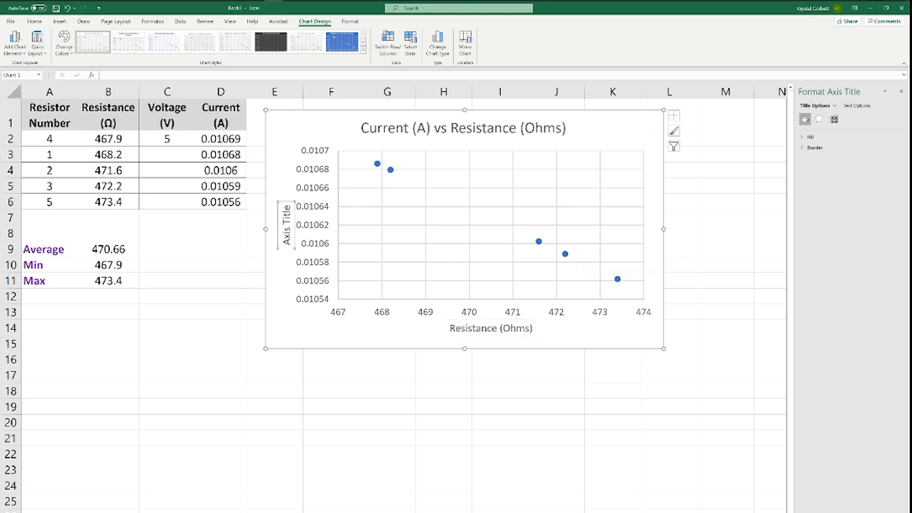
left_click_drag(286, 205, 285, 251)
type("Cu")
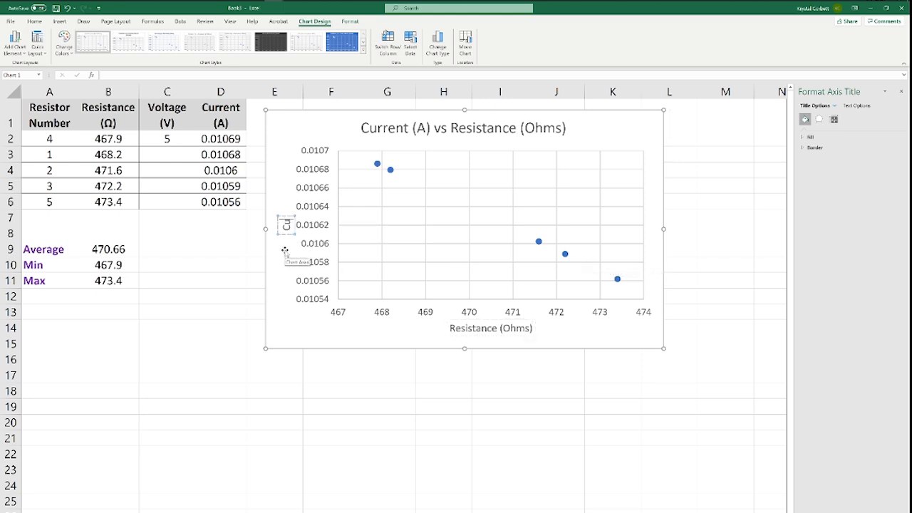
type("rrent (A)")
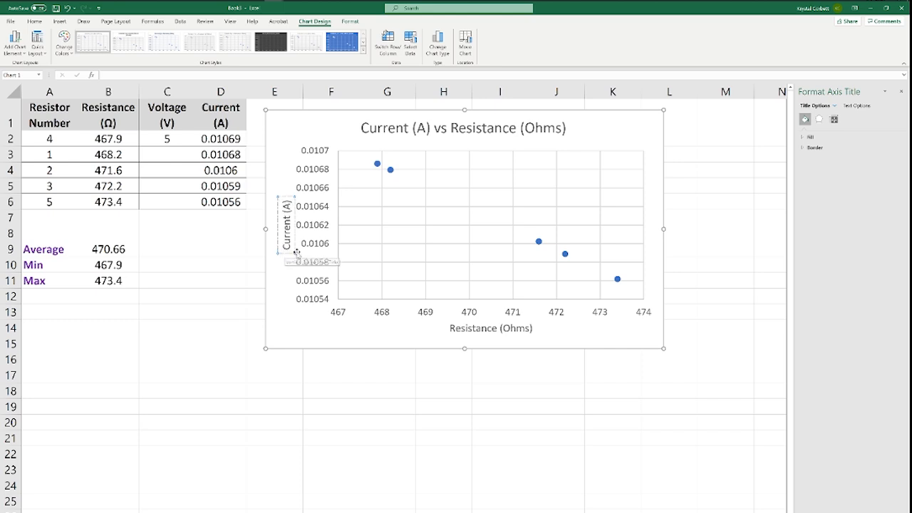
left_click(387, 357)
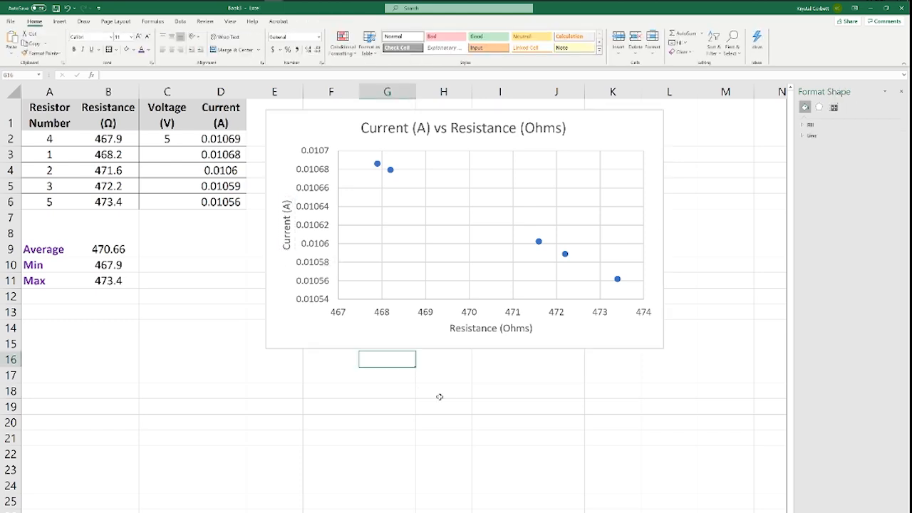
- Move the chart slightly away from the data table so it starts in column F, row 2, and open its style choices
left_click_drag(425, 330, 471, 348)
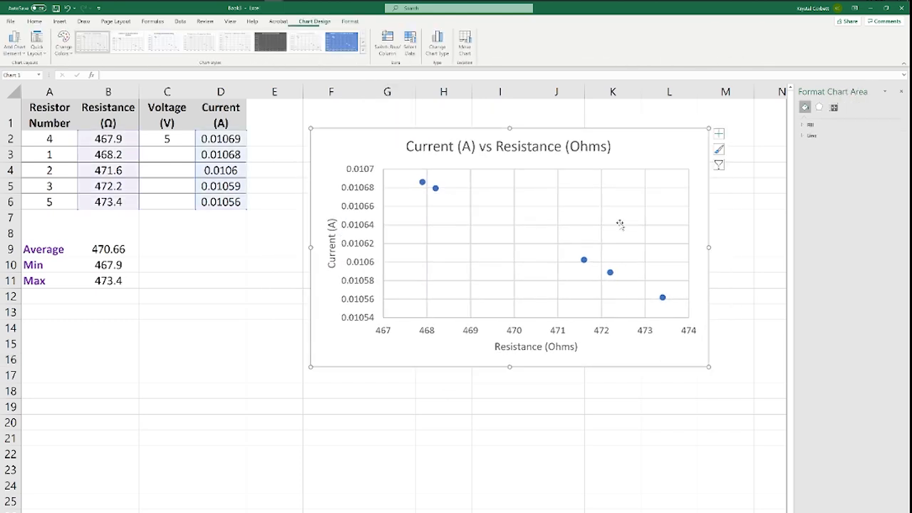
left_click(719, 149)
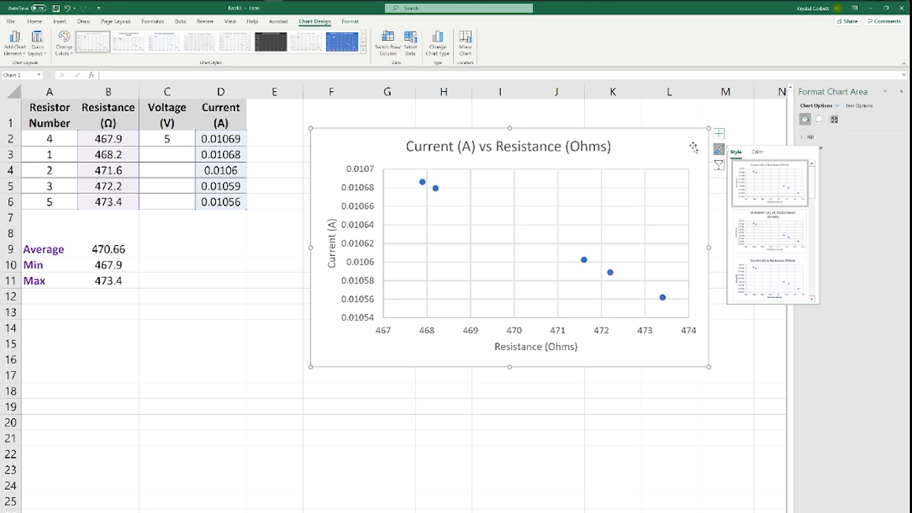
- Dismiss the style choices and open the chart area's formatting options with more room to show them
left_click(724, 124)
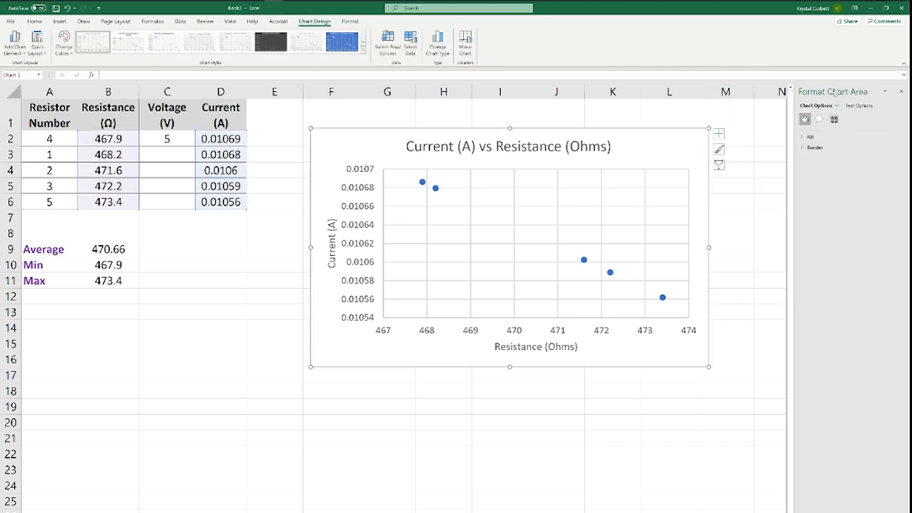
right_click(671, 135)
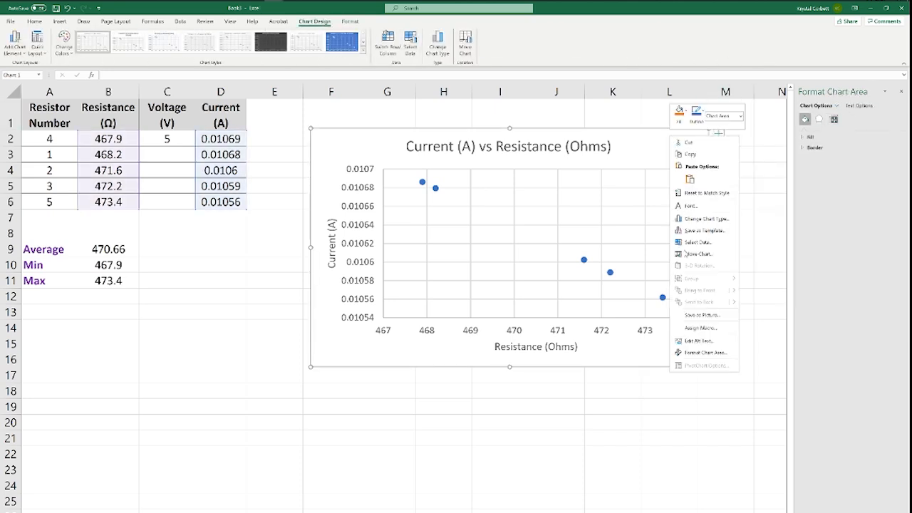
left_click(691, 353)
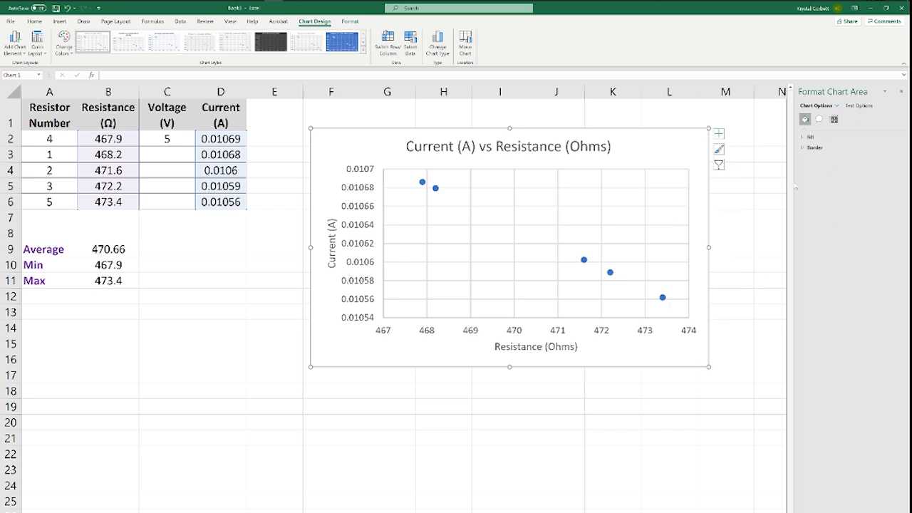
left_click_drag(794, 185, 766, 184)
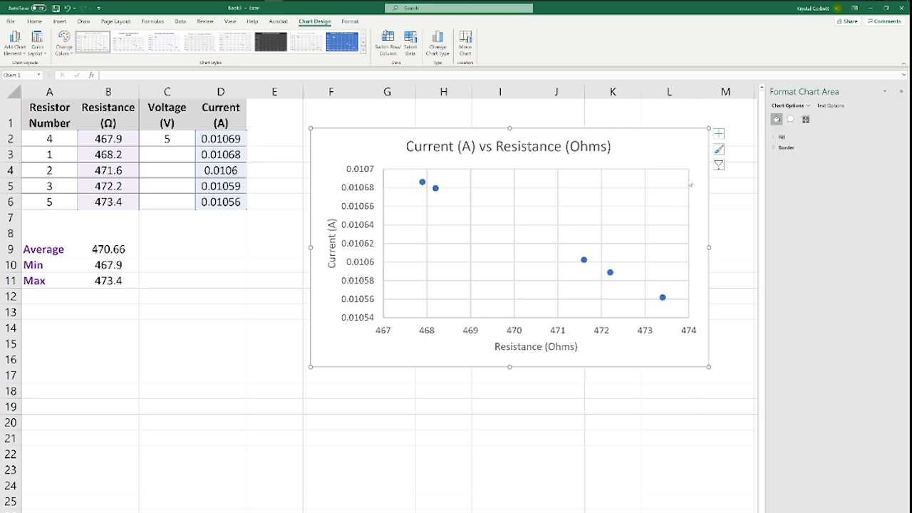
- Change the markers of the scatter chart's data series to the built-in triangle type
left_click(584, 261)
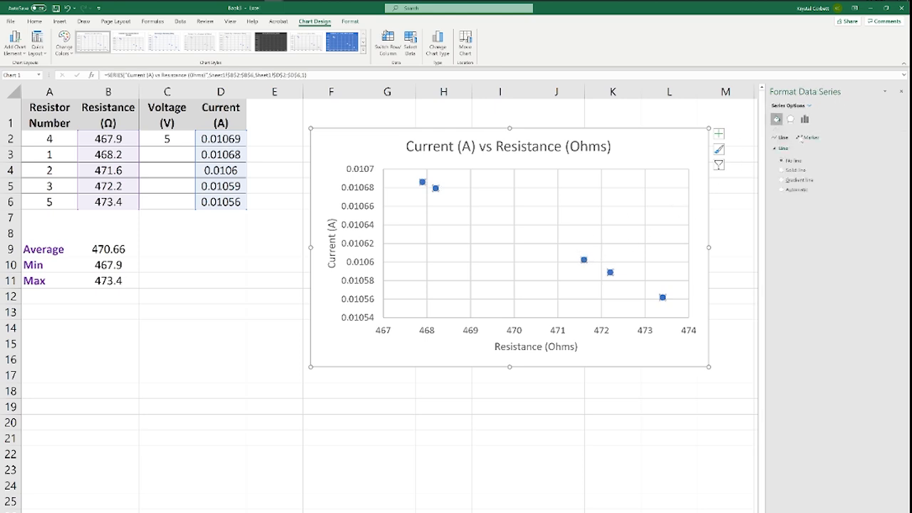
left_click(806, 138)
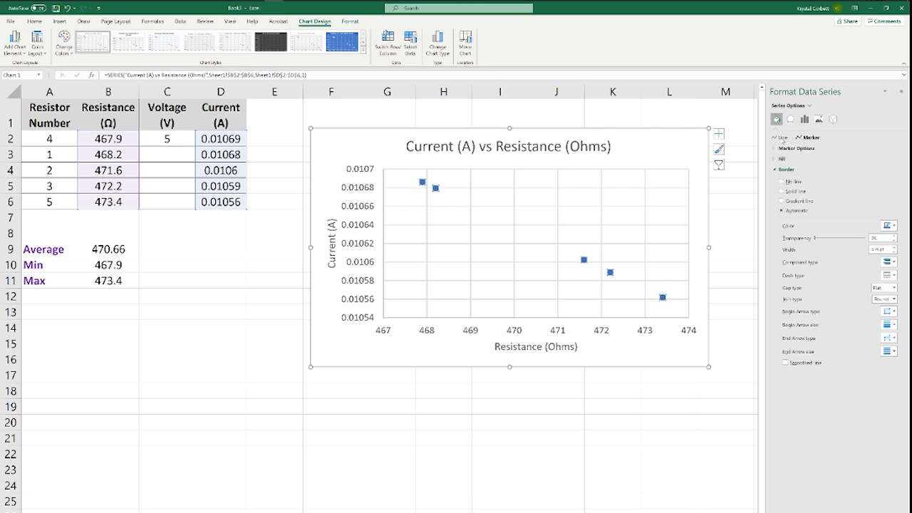
left_click(784, 137)
left_click(806, 139)
left_click(783, 139)
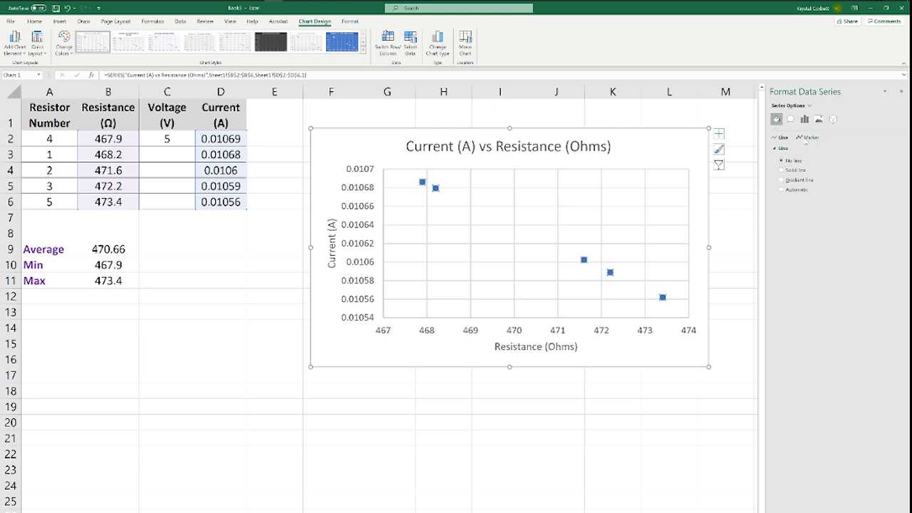
left_click(811, 139)
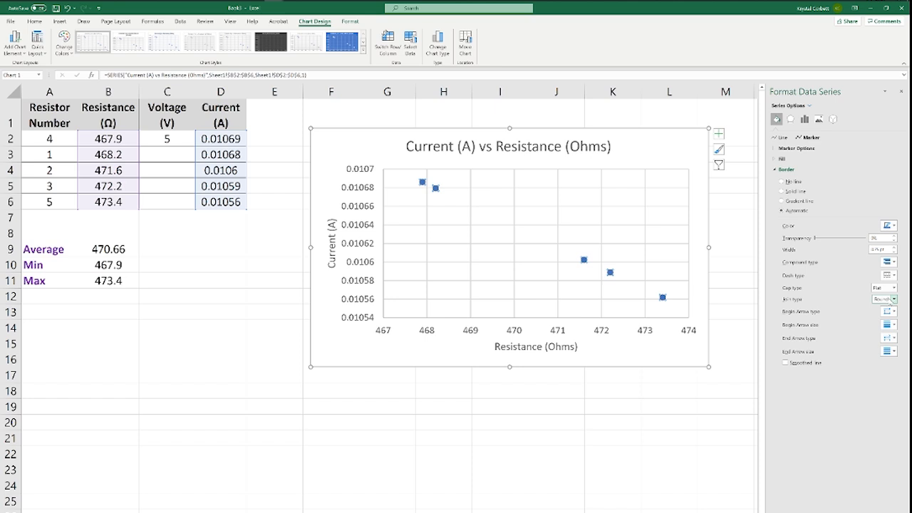
left_click(776, 149)
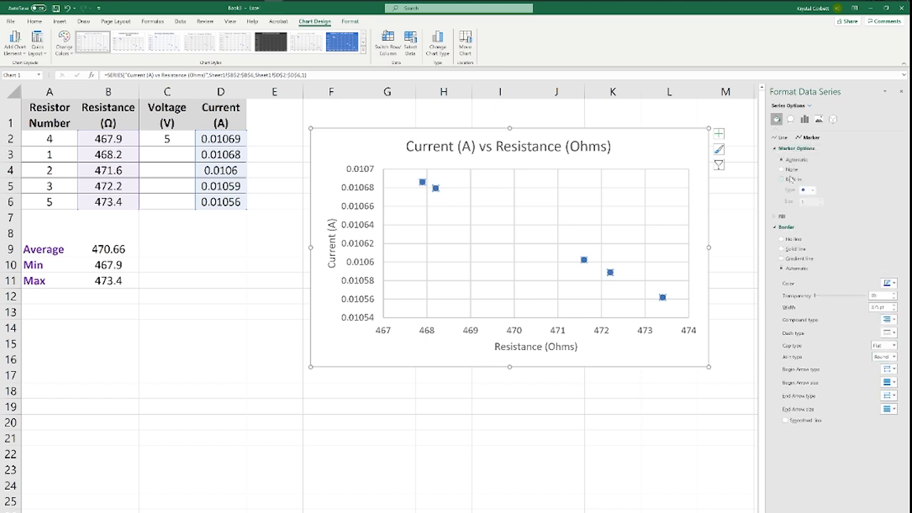
left_click(782, 180)
left_click(811, 191)
left_click(809, 215)
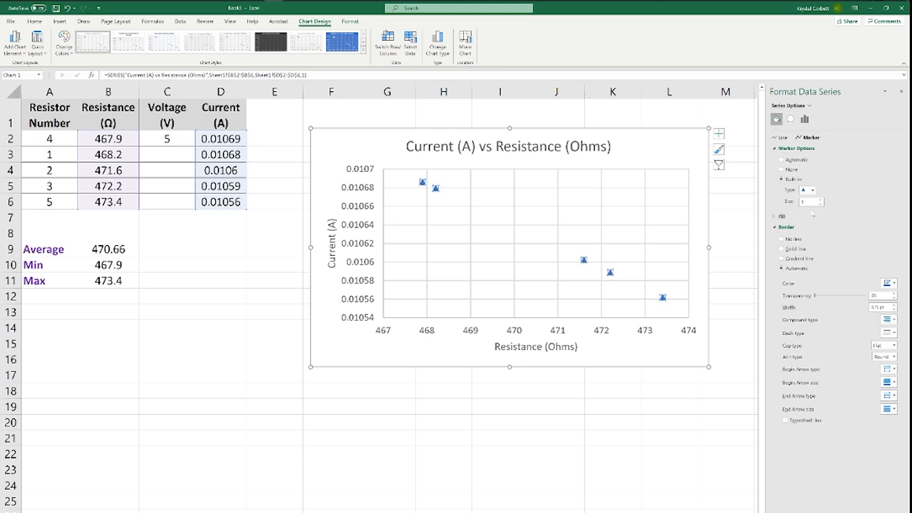
- Try a larger size for the triangle markers and settle on a small one
left_click(820, 202)
left_click(820, 203)
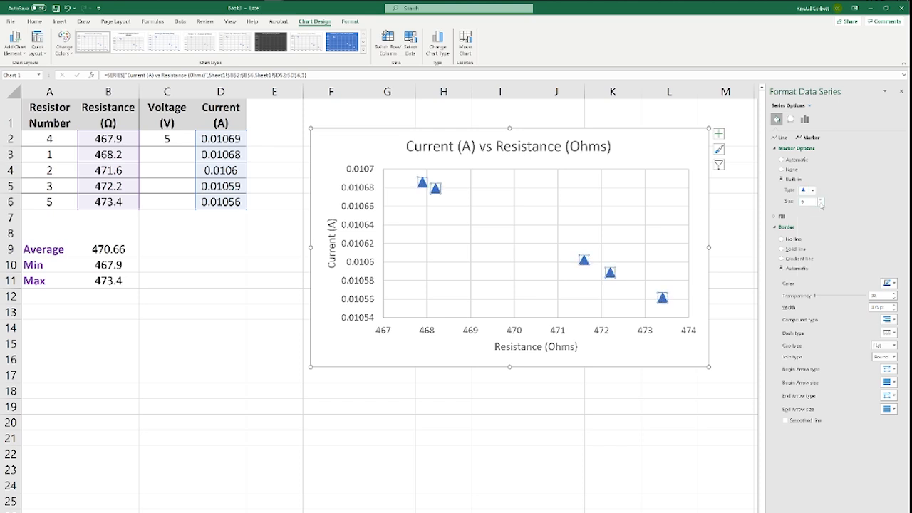
left_click(820, 202)
left_click(820, 204)
left_click(820, 205)
left_click(821, 205)
left_click(820, 204)
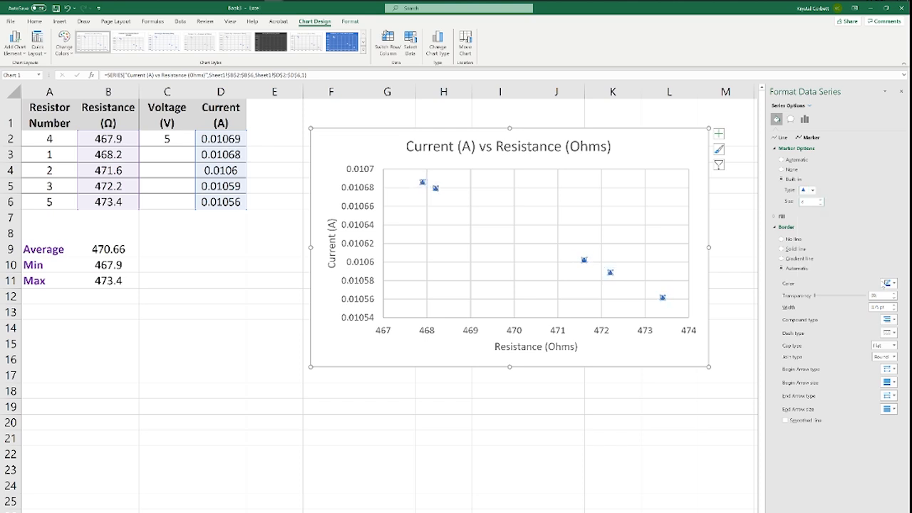
- Set both the border colour and the fill colour of the triangle markers to red
left_click(887, 283)
left_click(880, 328)
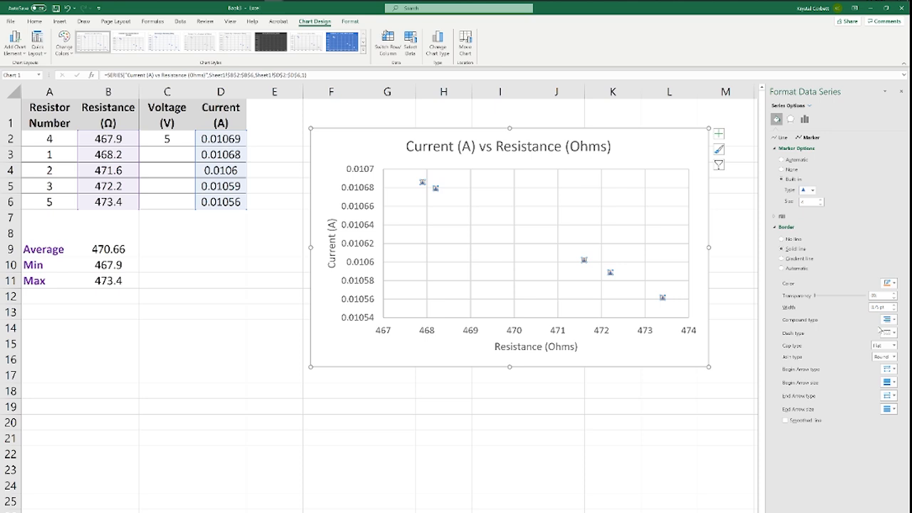
left_click(889, 284)
left_click(844, 360)
left_click(778, 216)
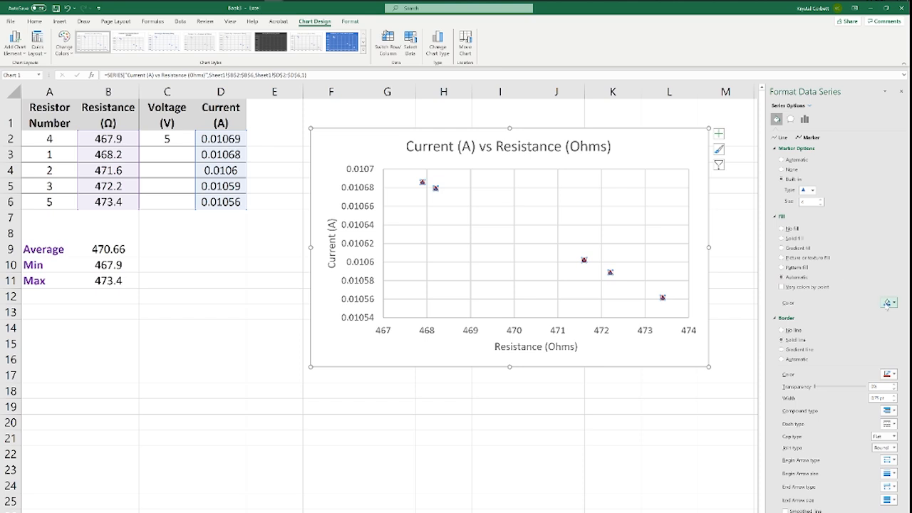
left_click(889, 303)
left_click(843, 379)
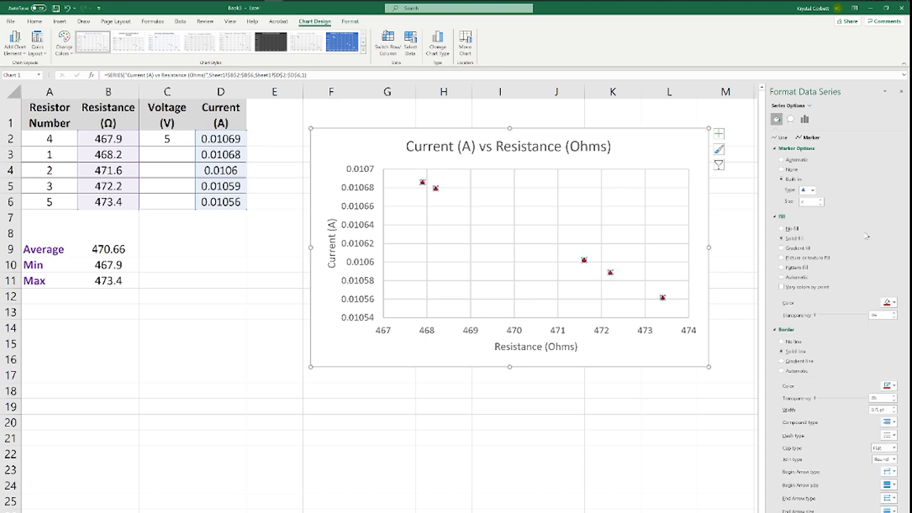
- Move the whole chart slightly up and to the right so that it starts in row 1 of column F
left_click(591, 387)
left_click(333, 348)
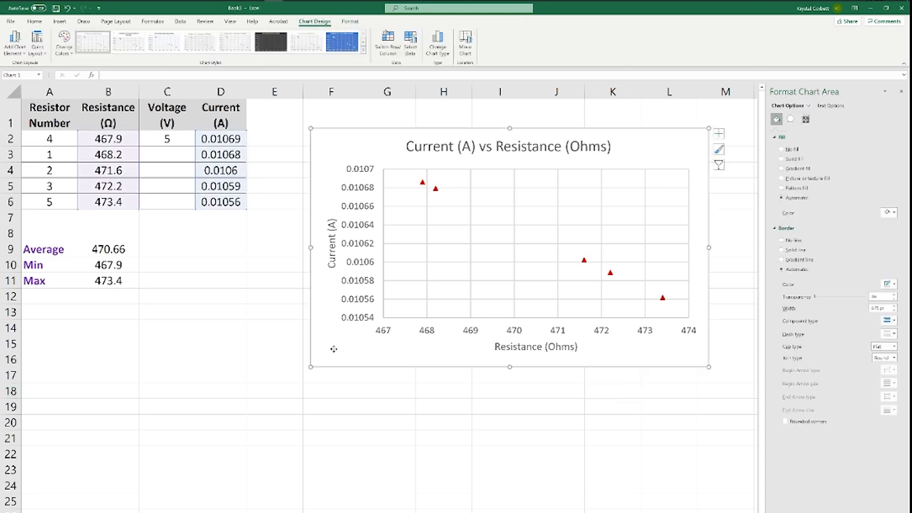
left_click_drag(334, 348, 348, 329)
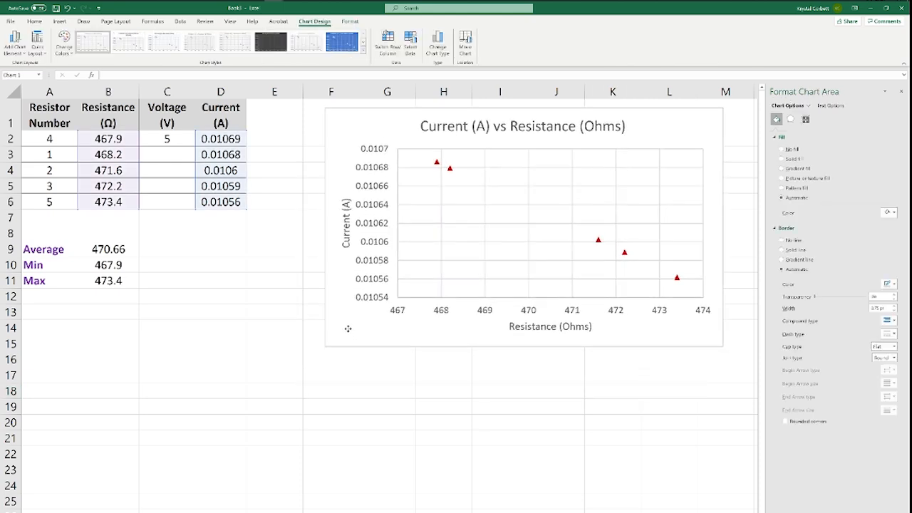
- Enter 6 as a second voltage in cell C3
left_click(174, 152)
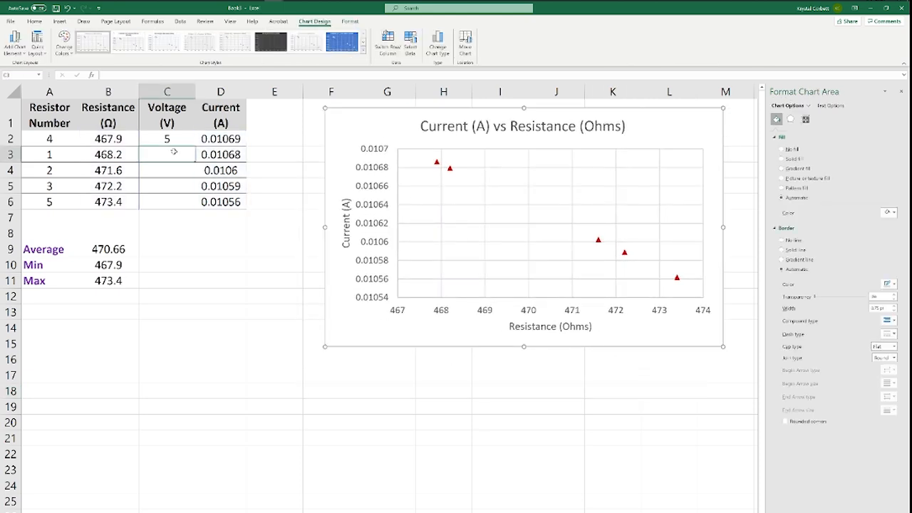
left_click(236, 154)
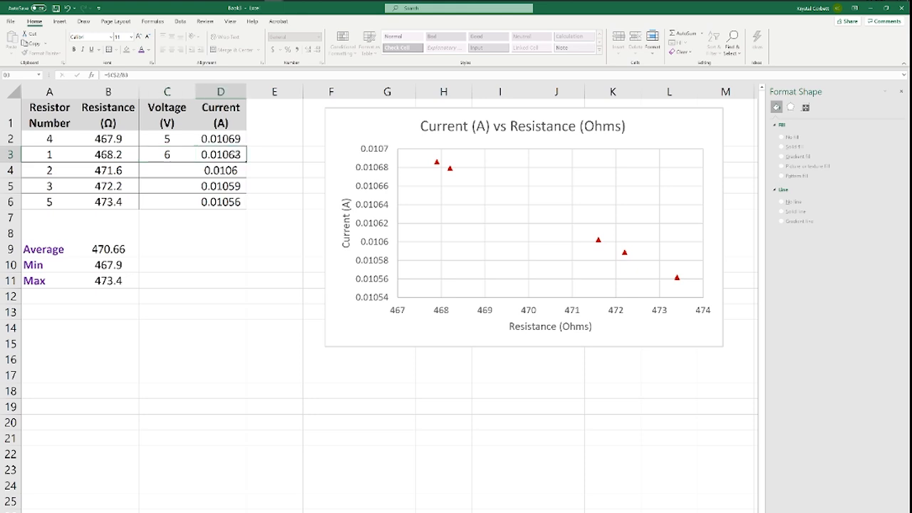
left_click(184, 157)
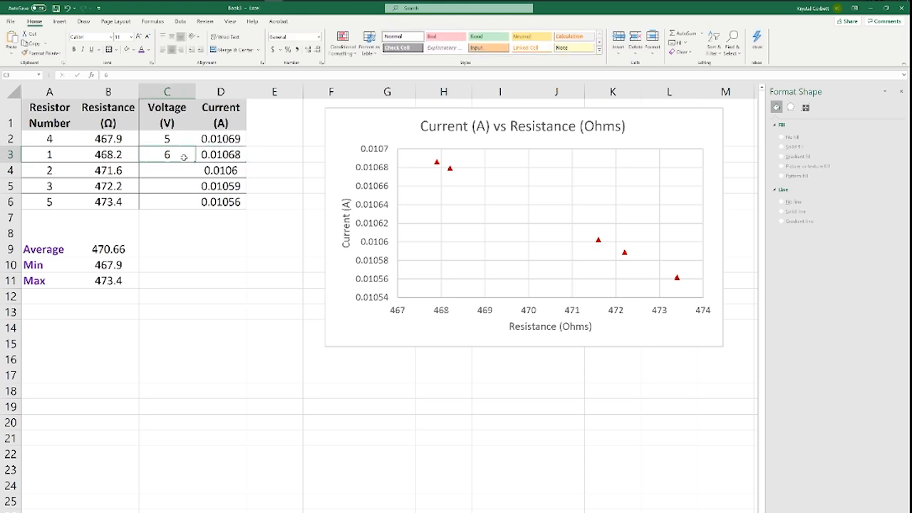
- Add the column header "Current 2 (A)" in cell E1
left_click(269, 136)
left_click(264, 120)
type("Cu")
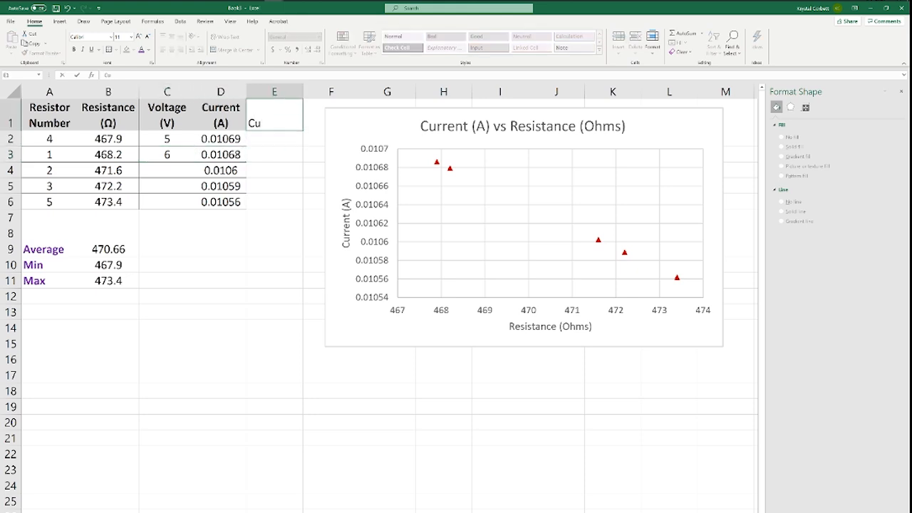
type("rrent 2 (A)")
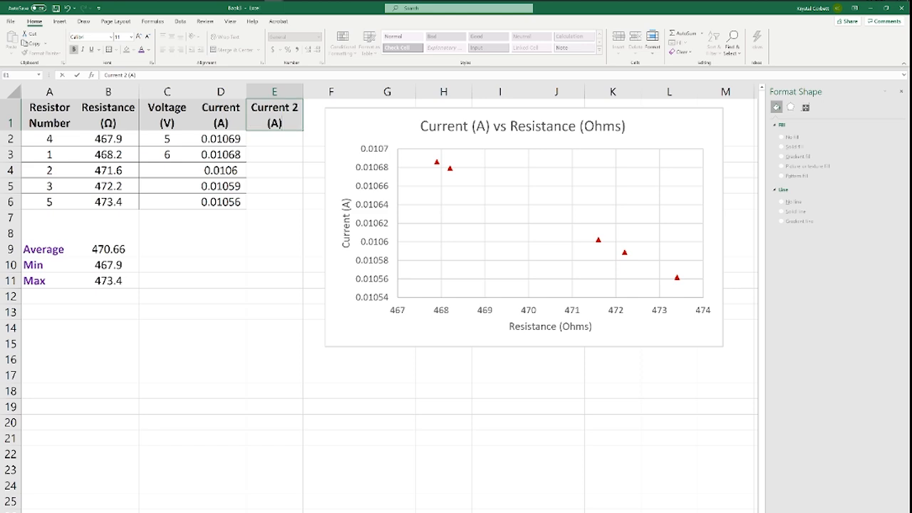
key("Return")
- Calculate the second current in cell E2 with the formula =$C$3/B2, keeping the voltage reference absolute
type("=")
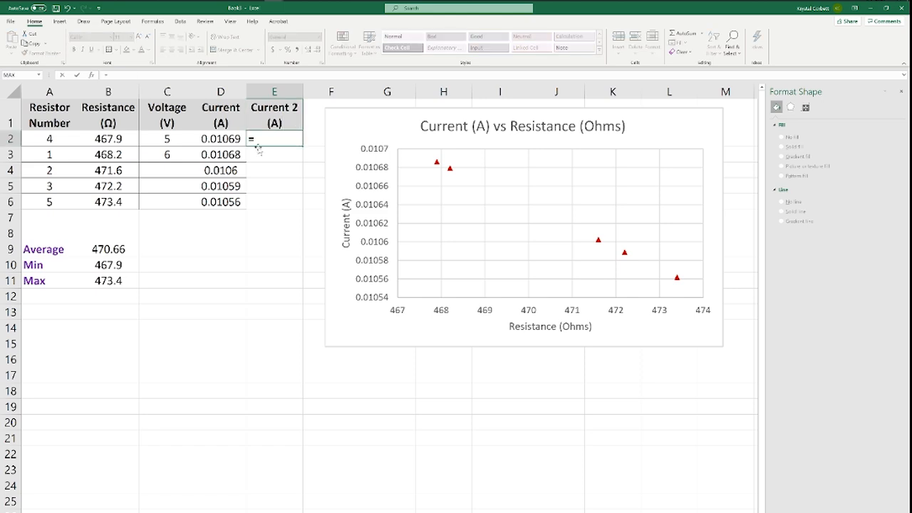
left_click(159, 154)
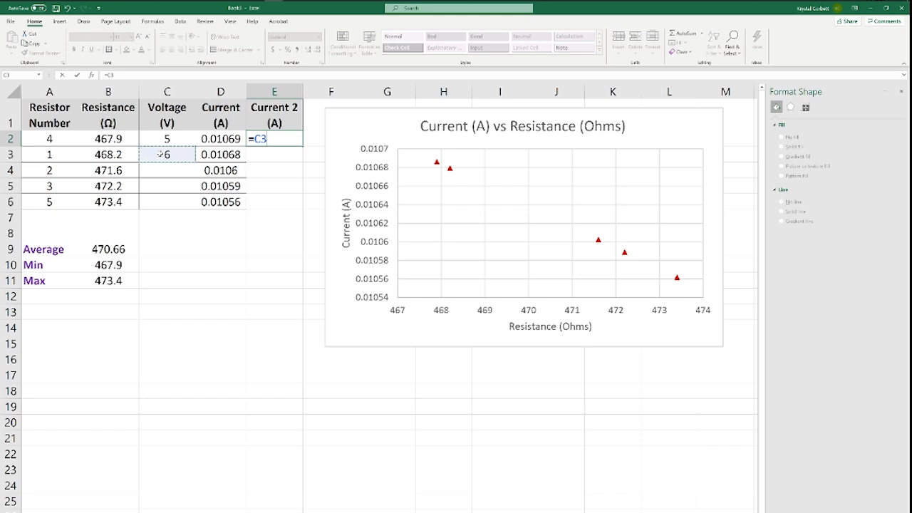
key("F4")
type("/")
left_click(124, 138)
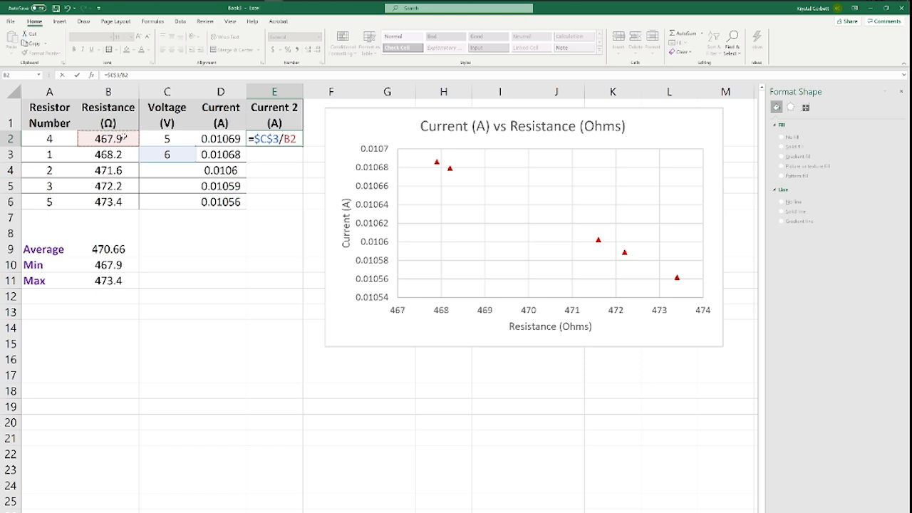
key("Return")
- Fill the Current 2 formula from E2 down to E6 and check the copied formulas in E3 and E5
left_click(287, 140)
left_click_drag(303, 147, 305, 206)
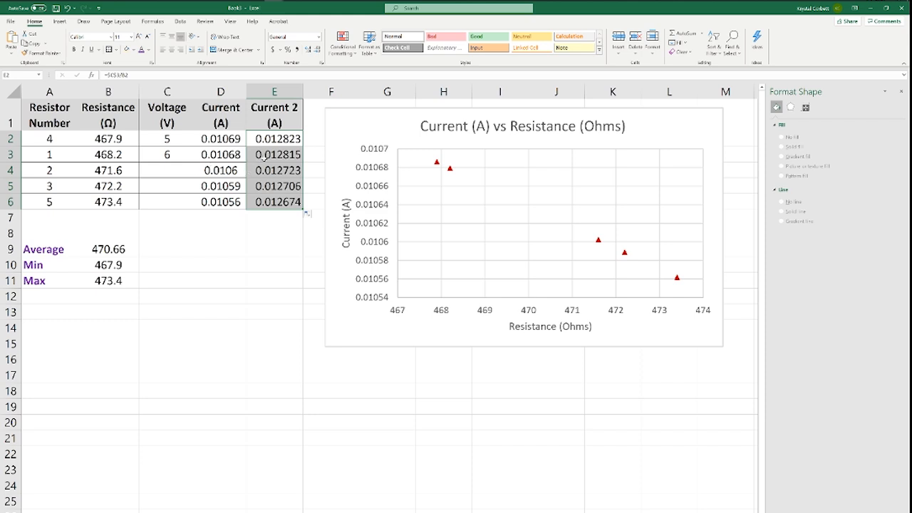
double_click(265, 159)
key("Escape")
left_click(277, 180)
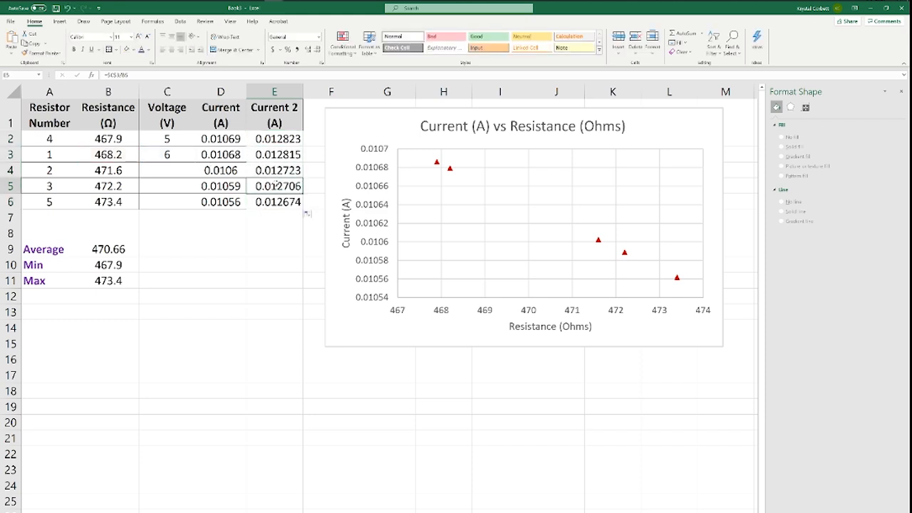
double_click(276, 185)
key("Escape")
- Add a second data series to the chart named "Current for 6V", with X values B2:B6 and Y values E2:E6
left_click(371, 114)
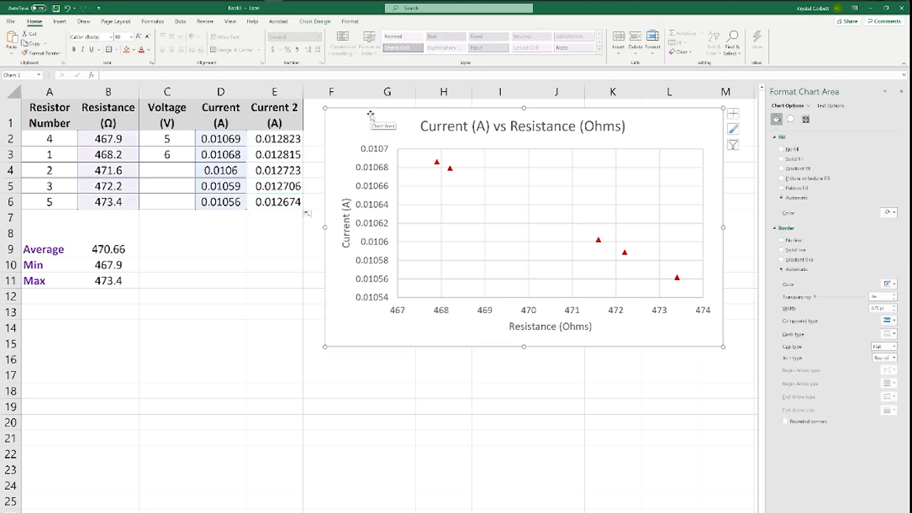
left_click(314, 21)
left_click(411, 44)
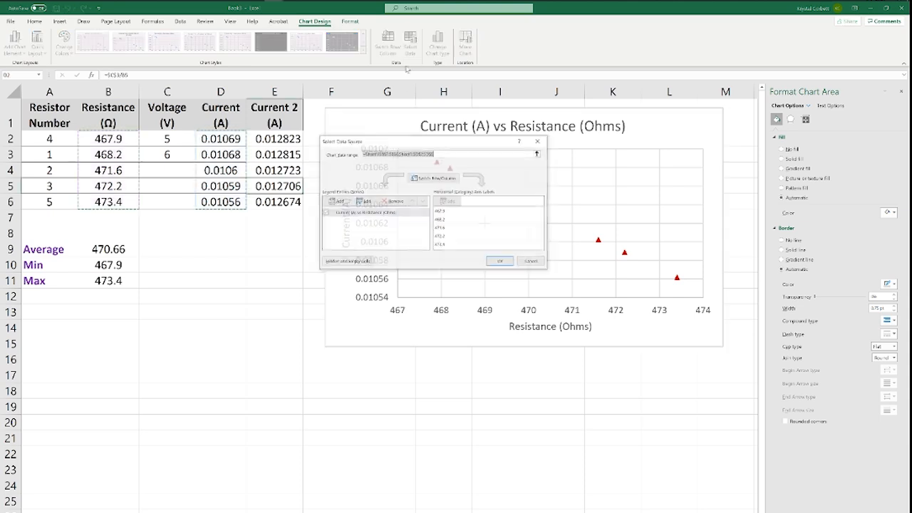
left_click_drag(432, 140, 447, 121)
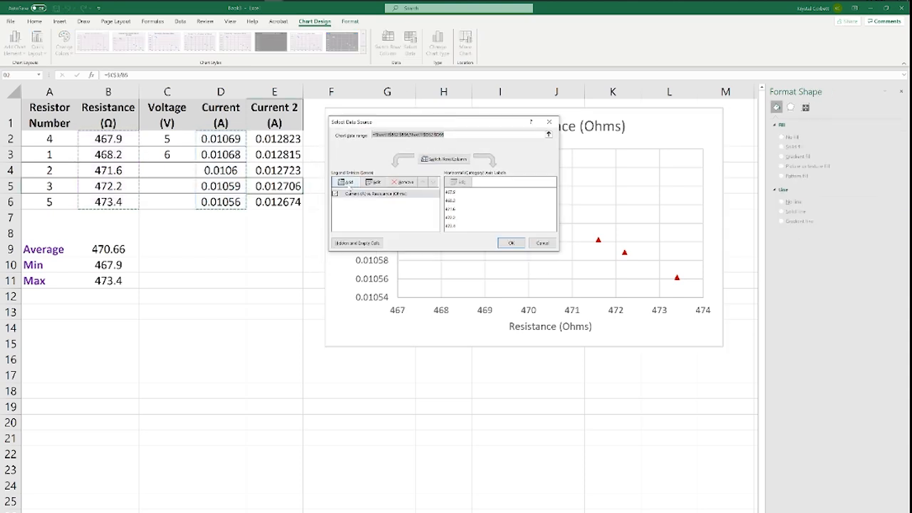
left_click(349, 182)
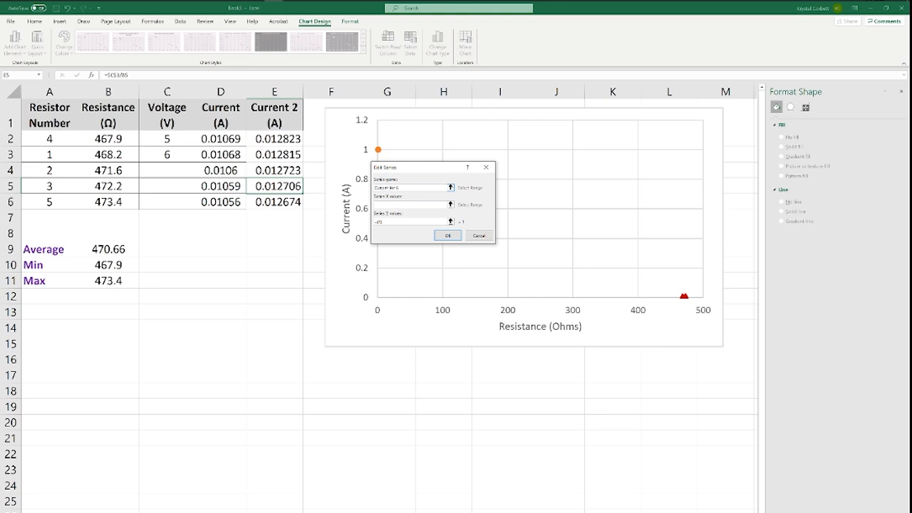
left_click(412, 207)
left_click_drag(108, 137, 106, 202)
key("Return")
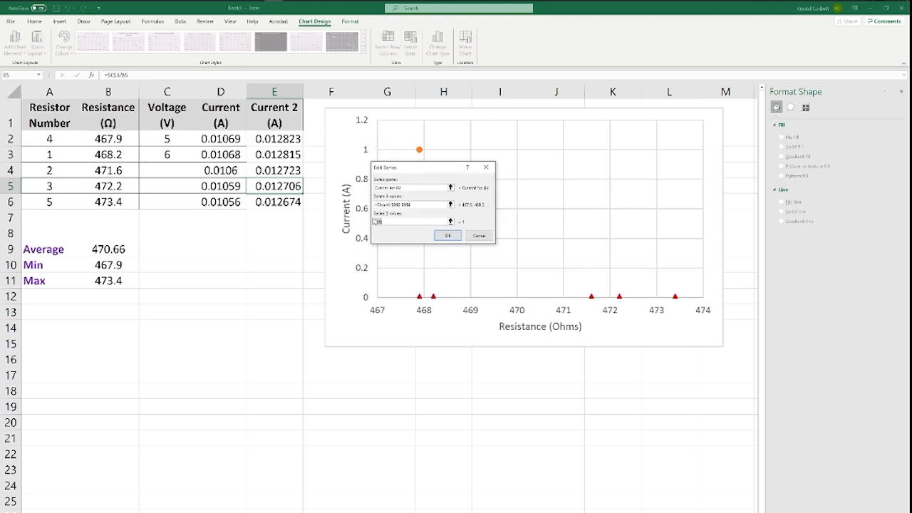
left_click_drag(269, 141, 298, 203)
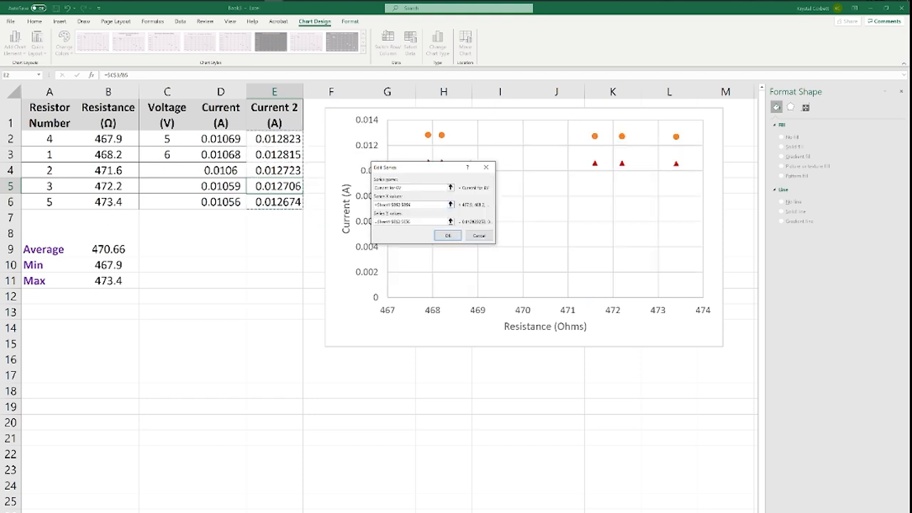
left_click(448, 236)
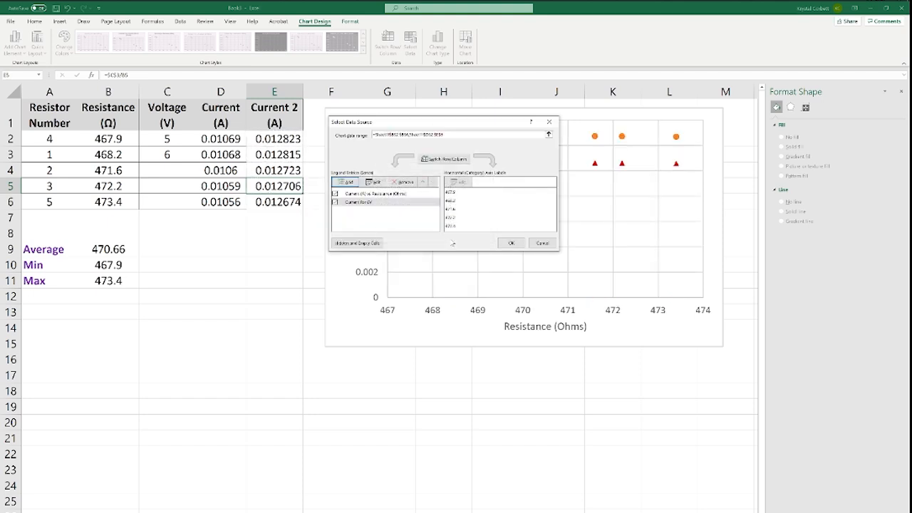
- Rename the chart's first data series "Current for 5V" and apply the data source changes
left_click(365, 194)
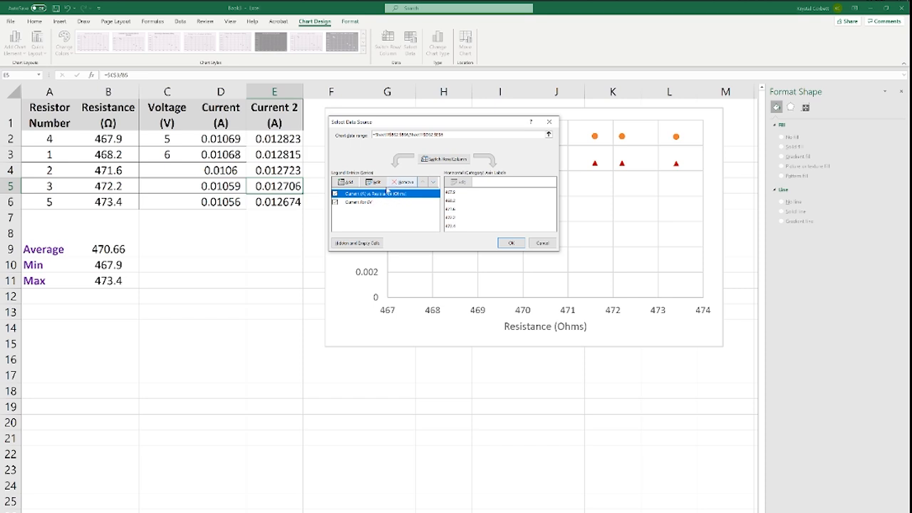
double_click(388, 193)
left_click(418, 187)
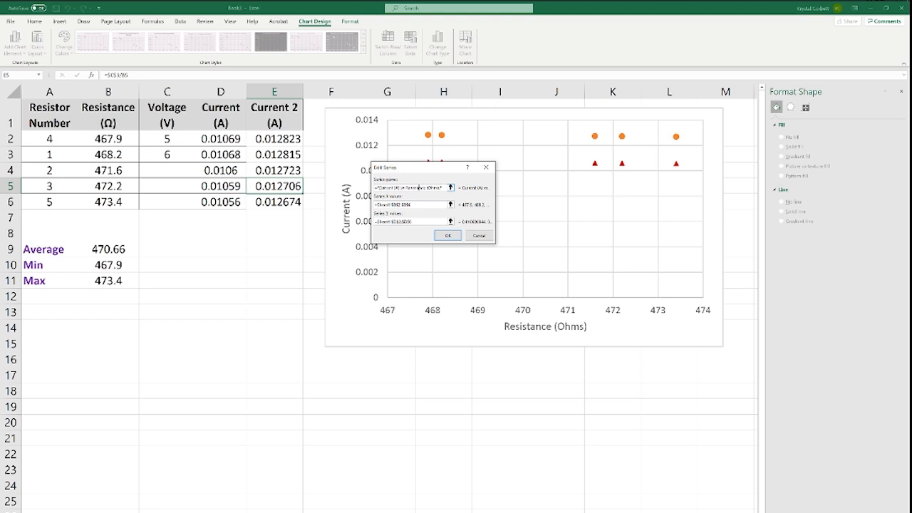
key("ctrl+a")
type("=")
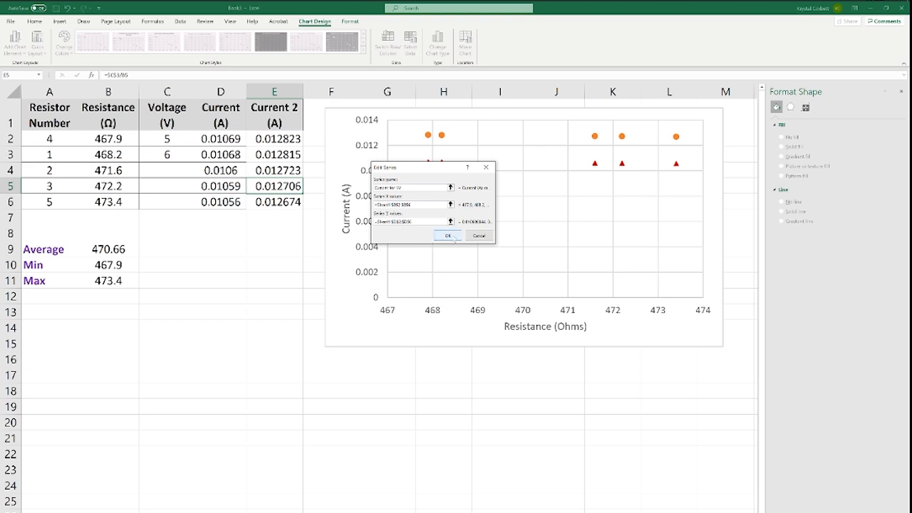
left_click(448, 236)
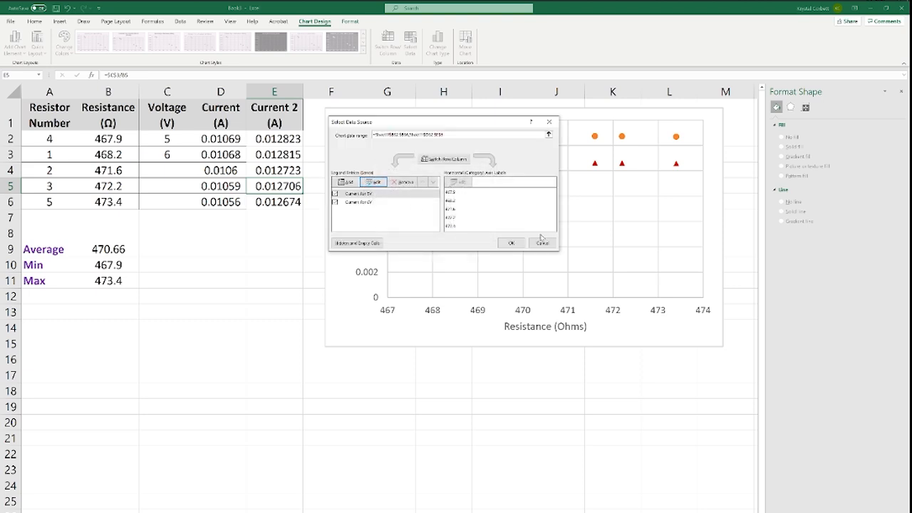
left_click(511, 242)
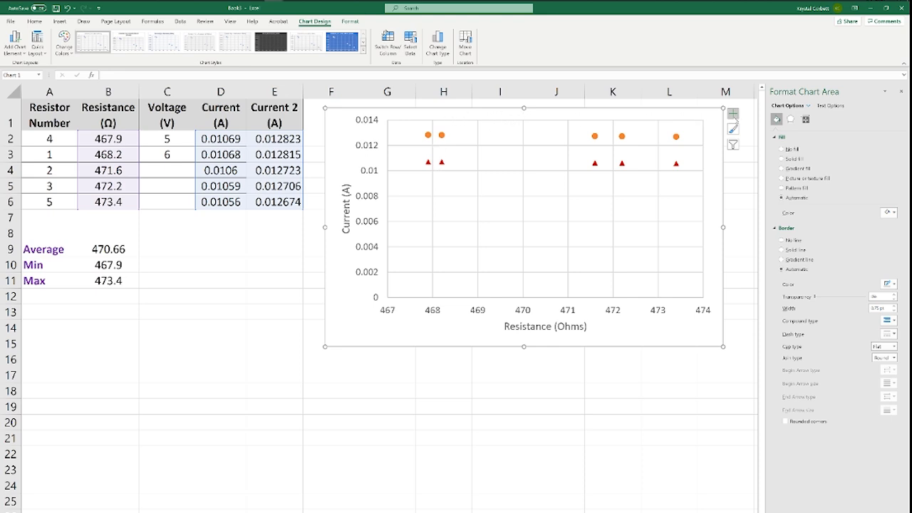
- Add a chart title reading "Current (A) vs Resistance (Ohms)" above the plot
left_click(733, 114)
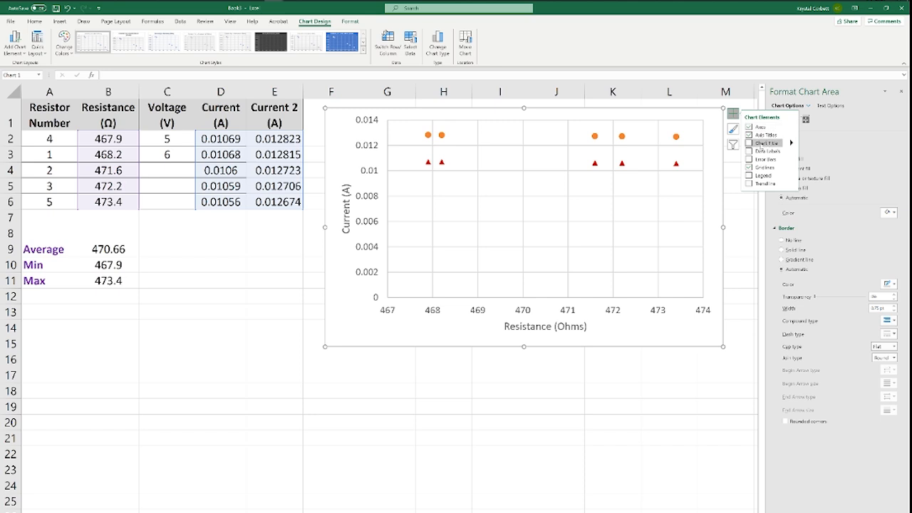
left_click(748, 143)
left_click(546, 129)
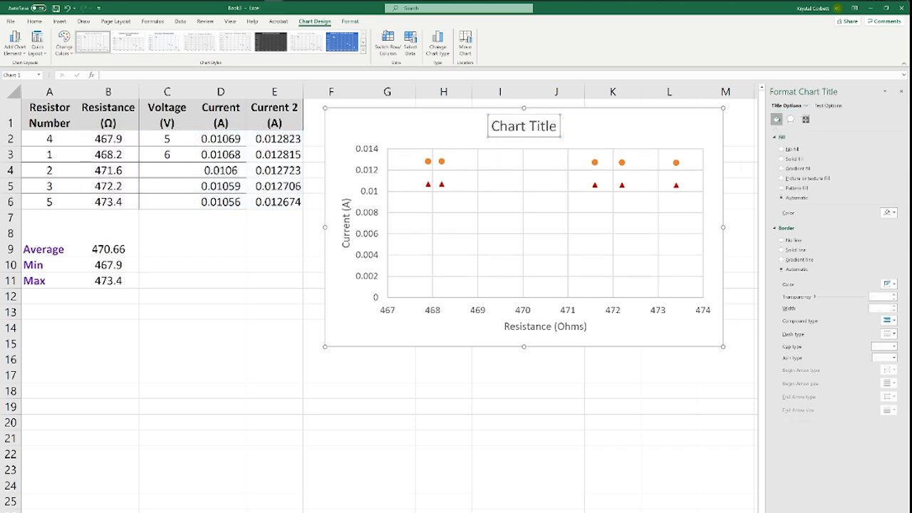
double_click(547, 129)
triple_click(546, 129)
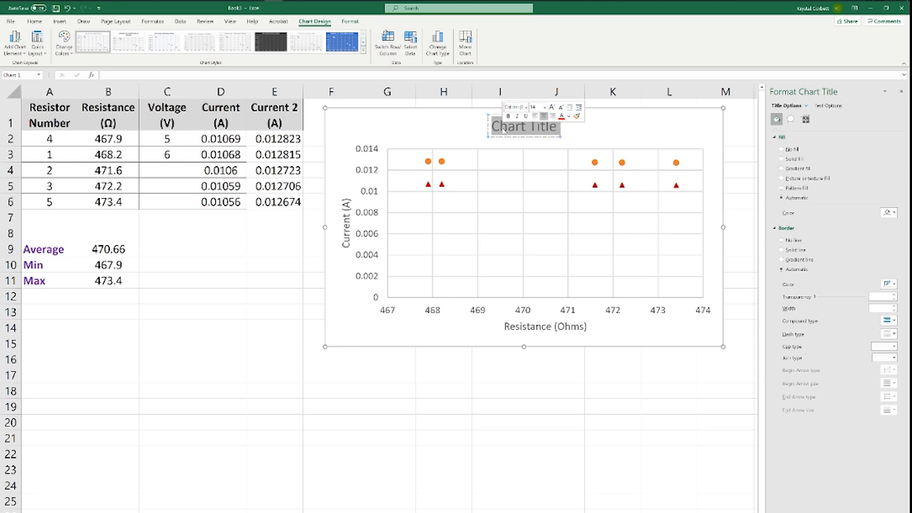
type("Curren")
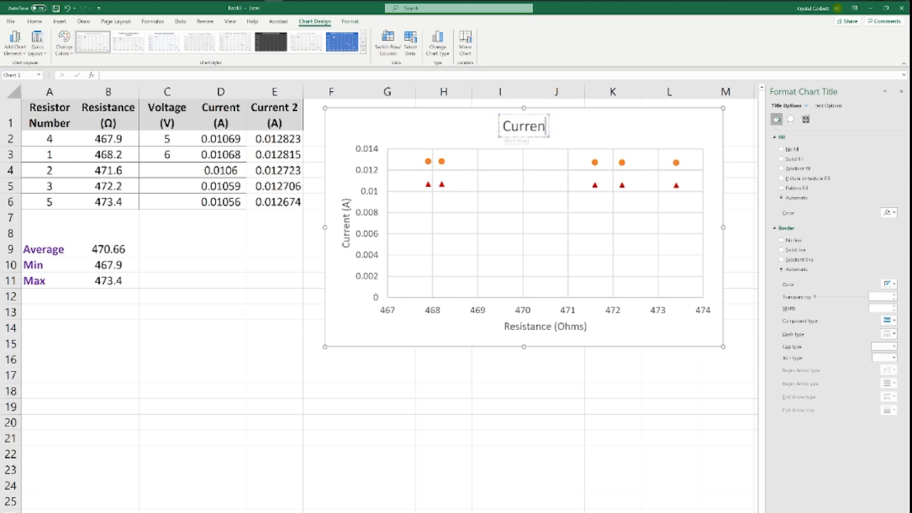
type("t (A) vs")
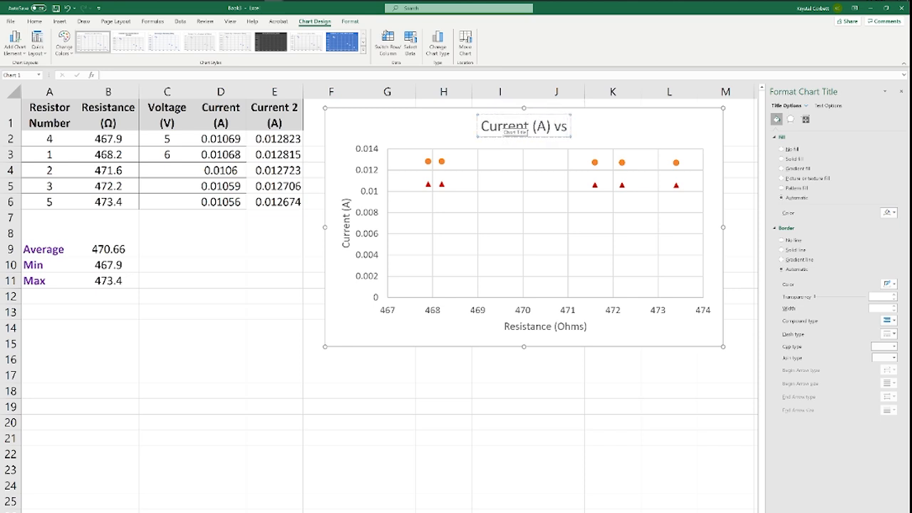
type(" Resistance (O")
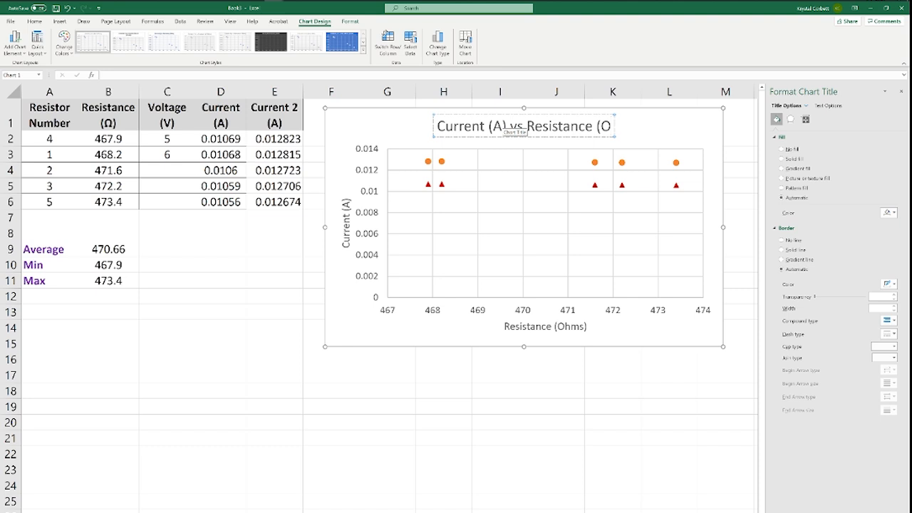
type("hms)")
left_click(634, 159)
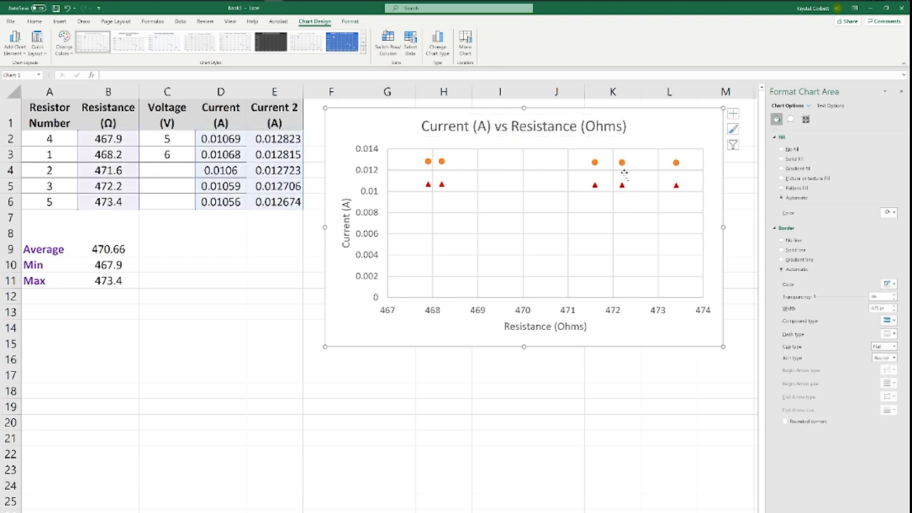
- Add a legend to the chart and widen the plot area to fill the chart's width
left_click(733, 114)
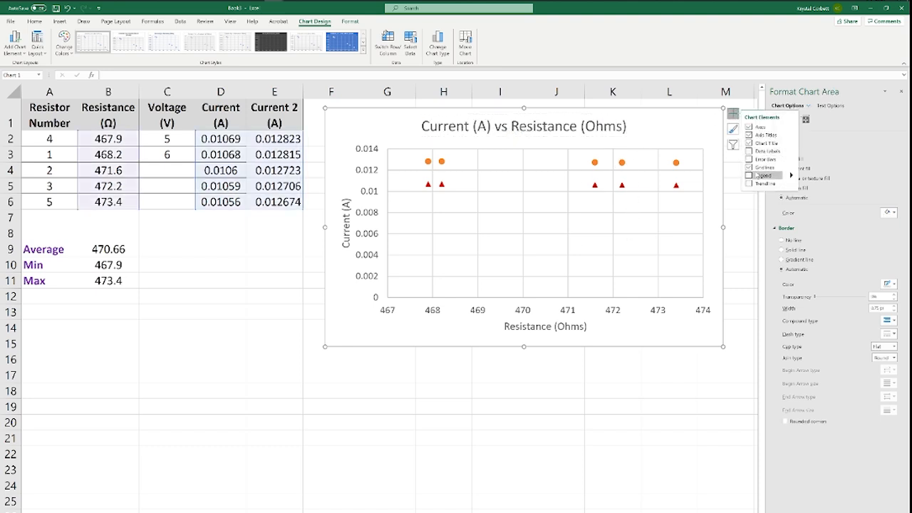
left_click(749, 175)
left_click(664, 260)
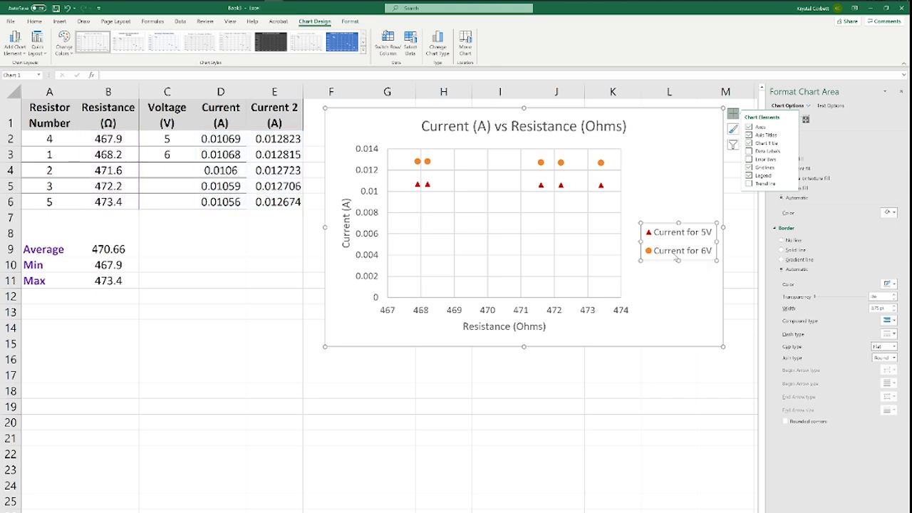
left_click_drag(664, 260, 489, 306)
left_click(556, 314)
left_click_drag(578, 277, 658, 275)
left_click(506, 288)
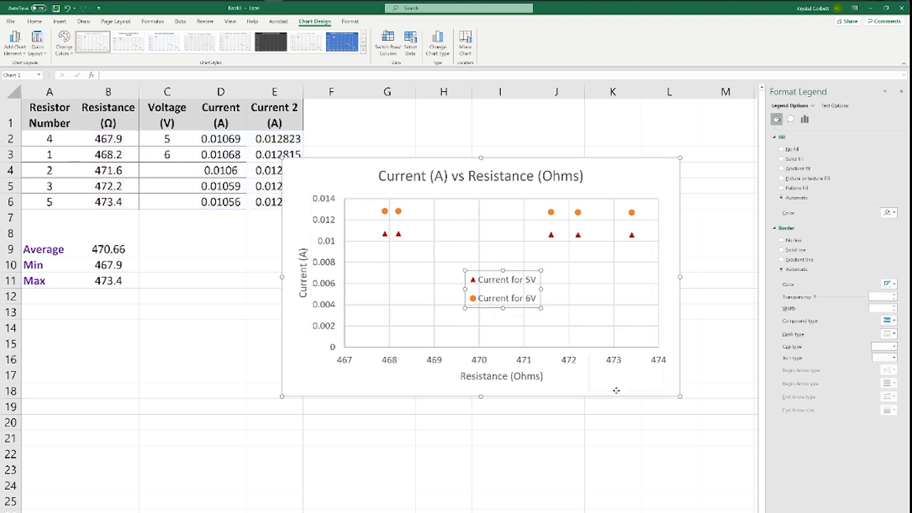
- Place the legend in the chart's upper-right corner beside the title and move the chart clear of the data columns
left_click_drag(625, 388, 625, 193)
left_click(605, 372)
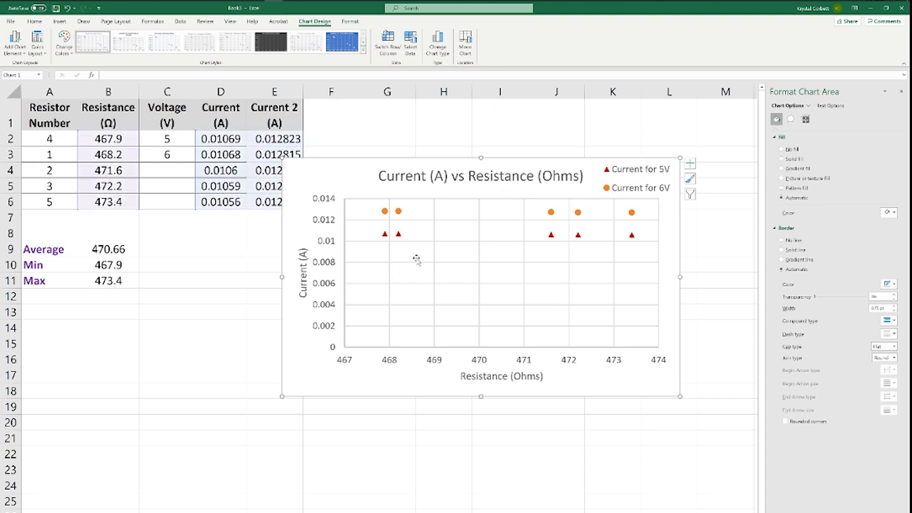
left_click_drag(360, 177, 389, 133)
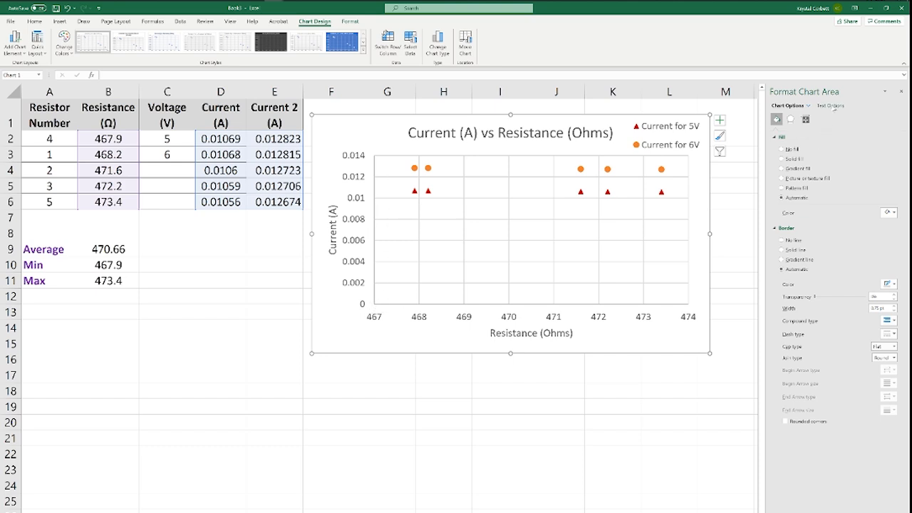
- Set the minimum bound of the vertical Current (A) axis to 0.01
left_click(354, 264)
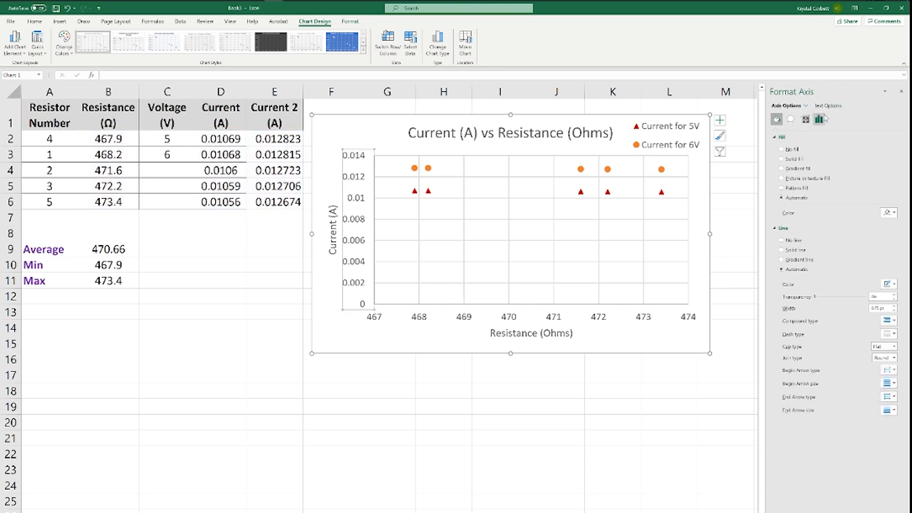
left_click(505, 263)
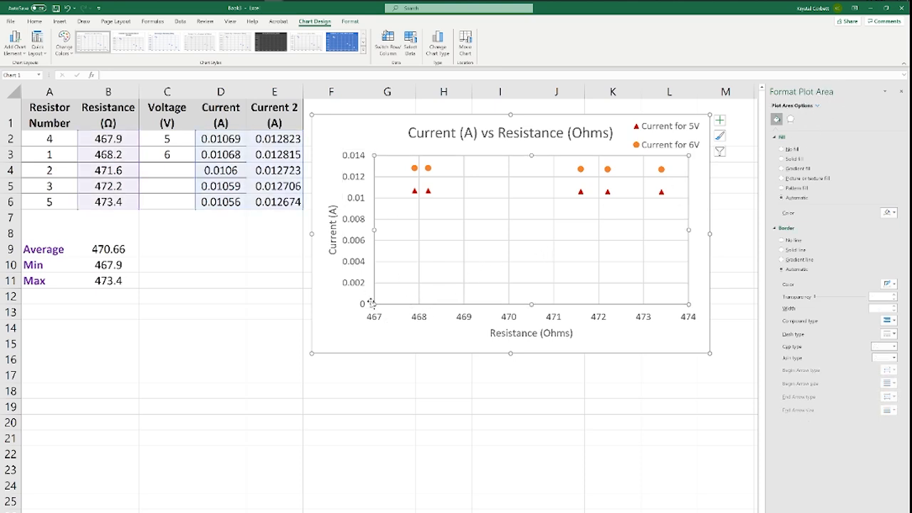
left_click(354, 284)
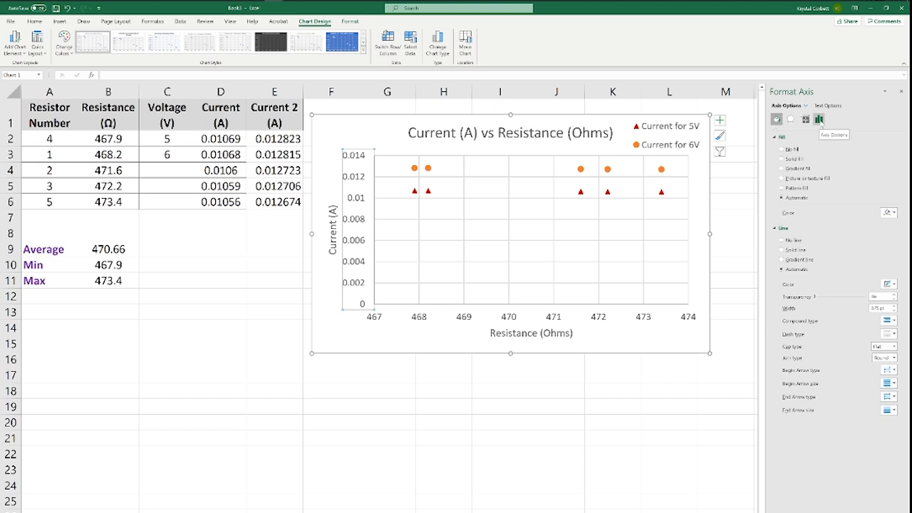
left_click(820, 119)
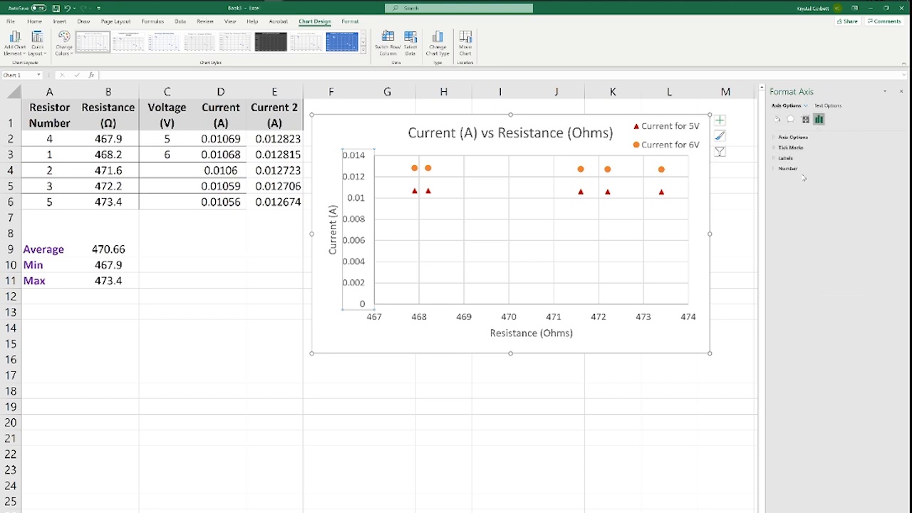
left_click(792, 137)
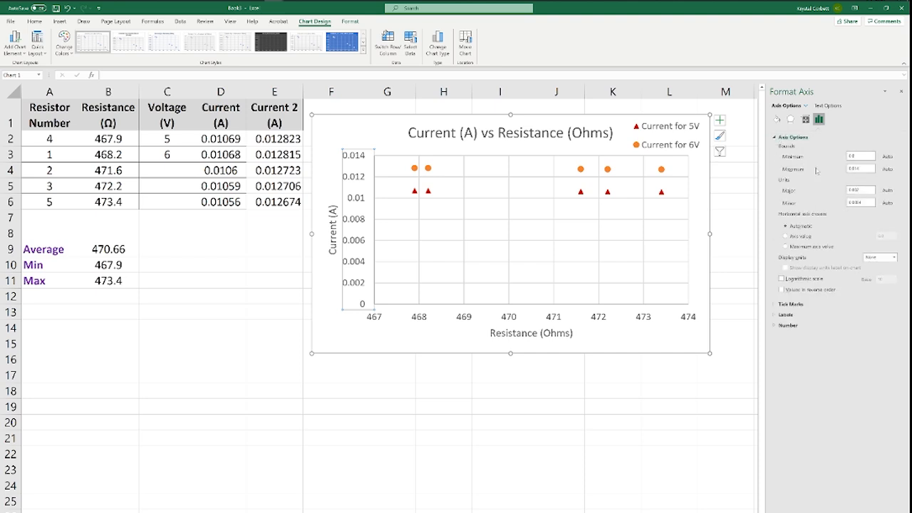
left_click(855, 156)
type("0")
- Set the vertical axis's major tick marks to Cross
left_click(777, 304)
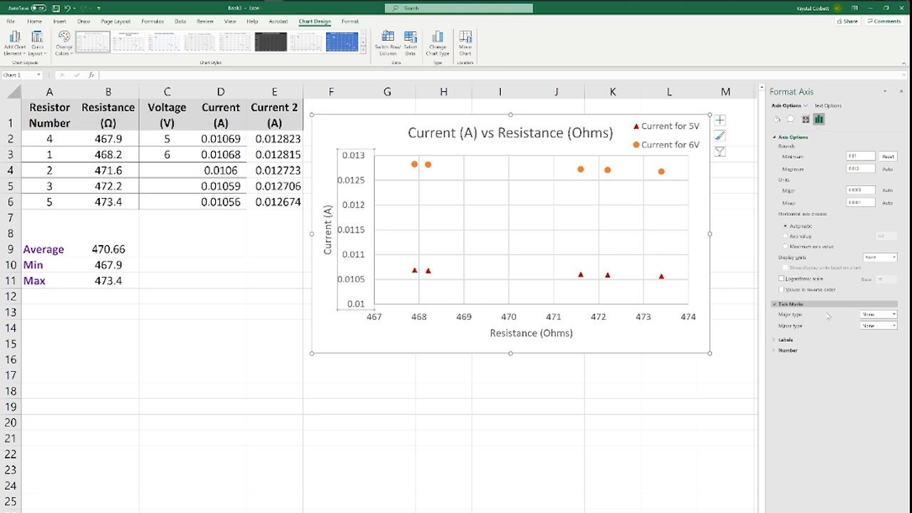
left_click(887, 314)
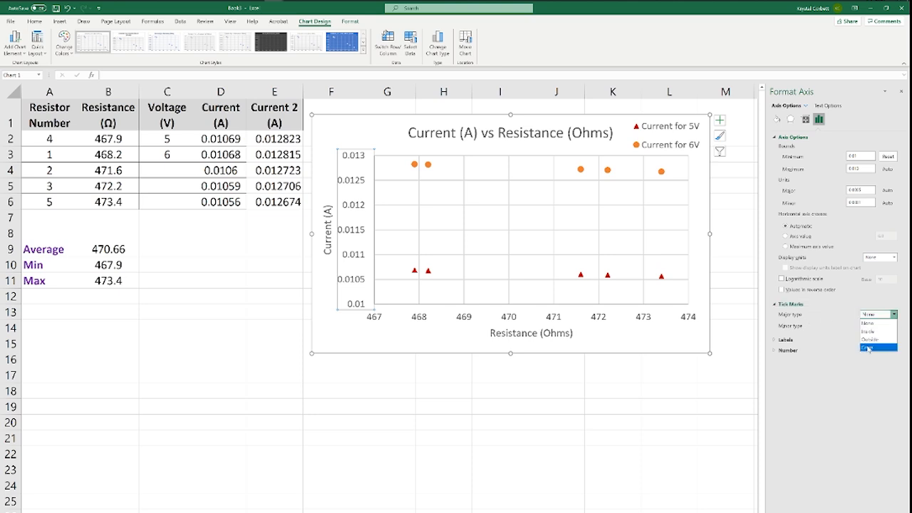
left_click(869, 348)
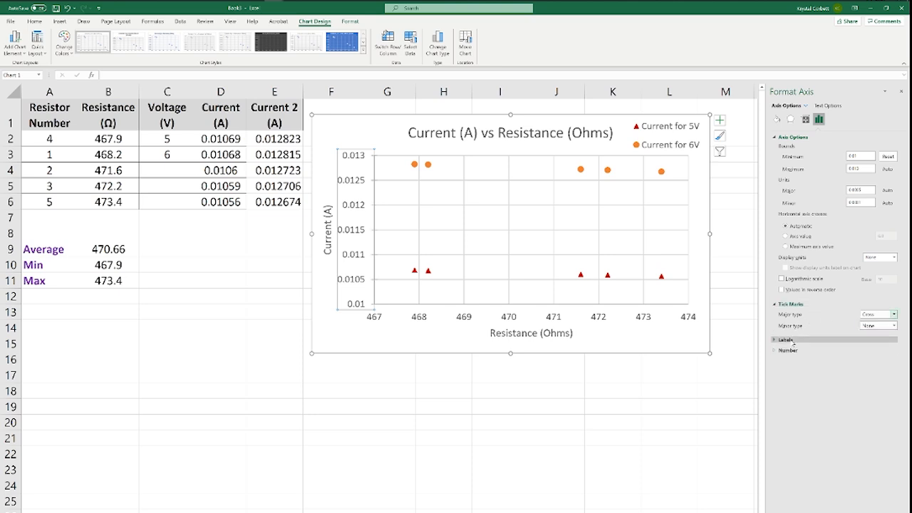
- Try the High and Low label positions on the vertical axis and restore Next to Axis
left_click(785, 340)
left_click(788, 366)
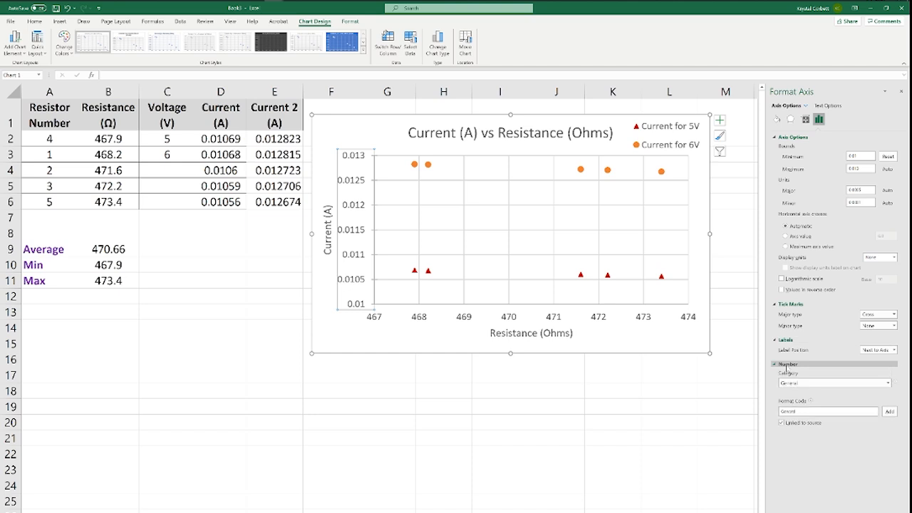
left_click(892, 350)
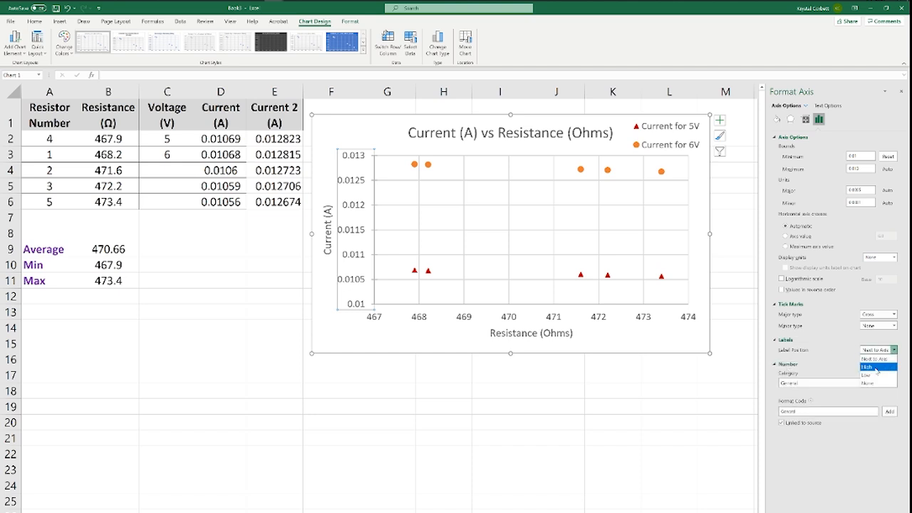
left_click(876, 367)
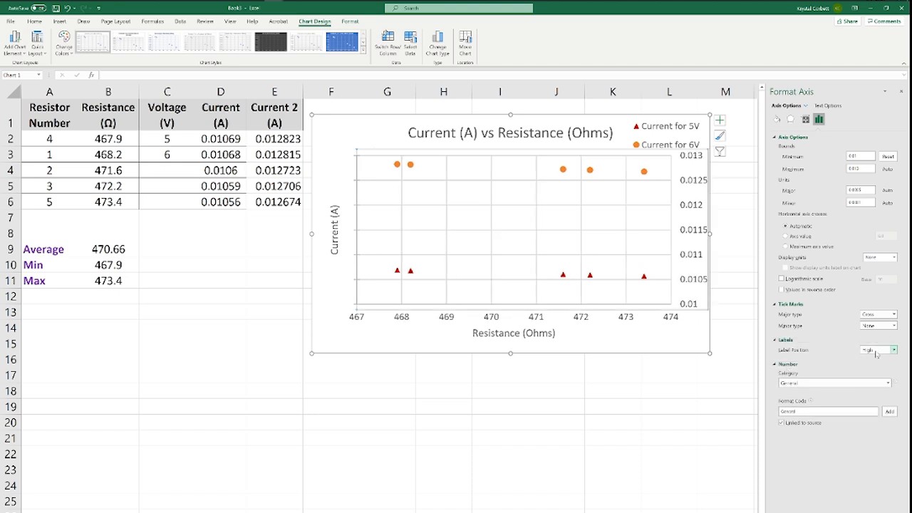
left_click(880, 349)
left_click(873, 376)
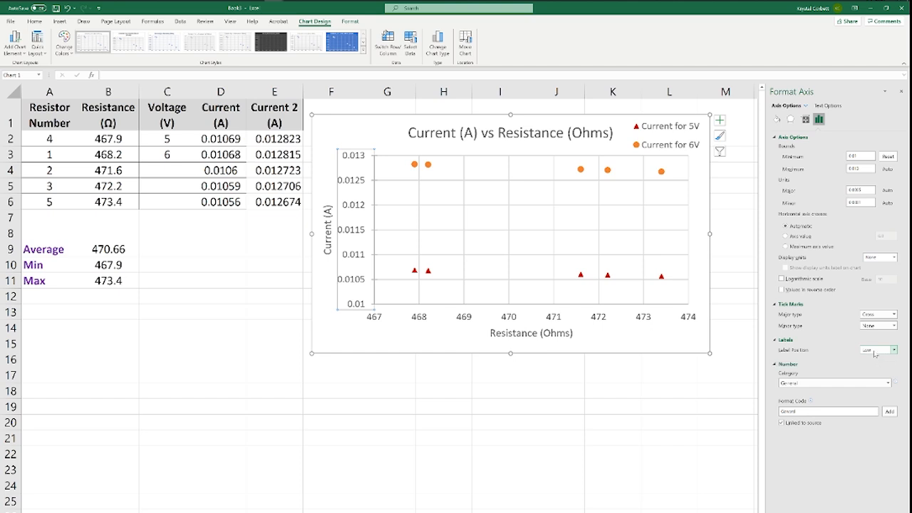
left_click(876, 350)
left_click(875, 359)
left_click(657, 343)
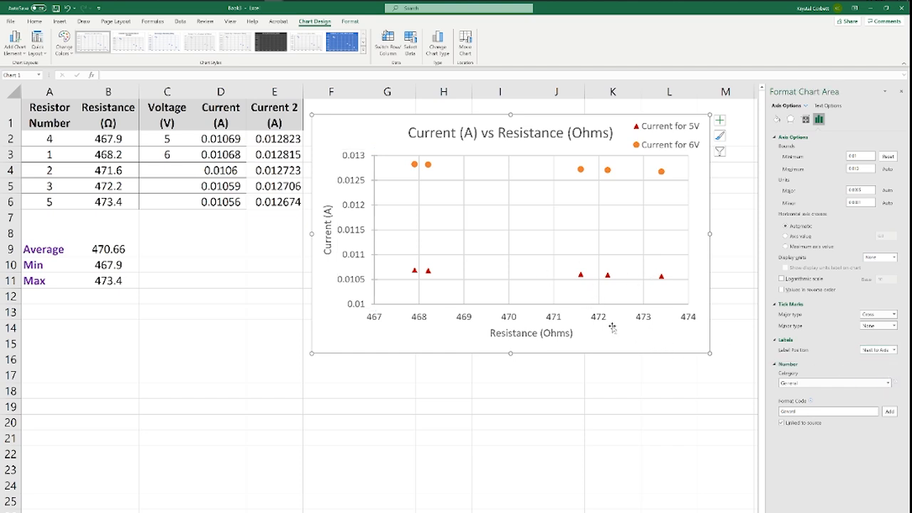
- Review the horizontal Resistance (Ohms) axis's text effects, bounds and units settings
left_click(462, 322)
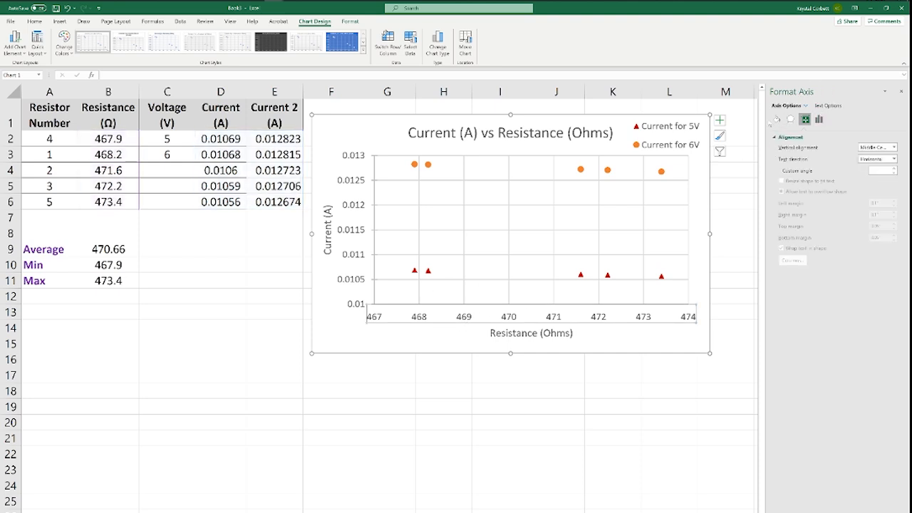
left_click(819, 119)
left_click(828, 106)
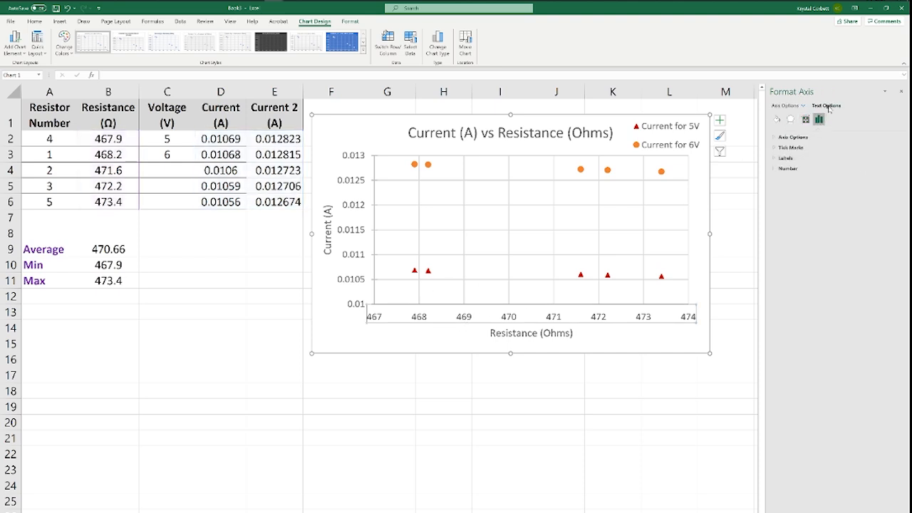
left_click(790, 118)
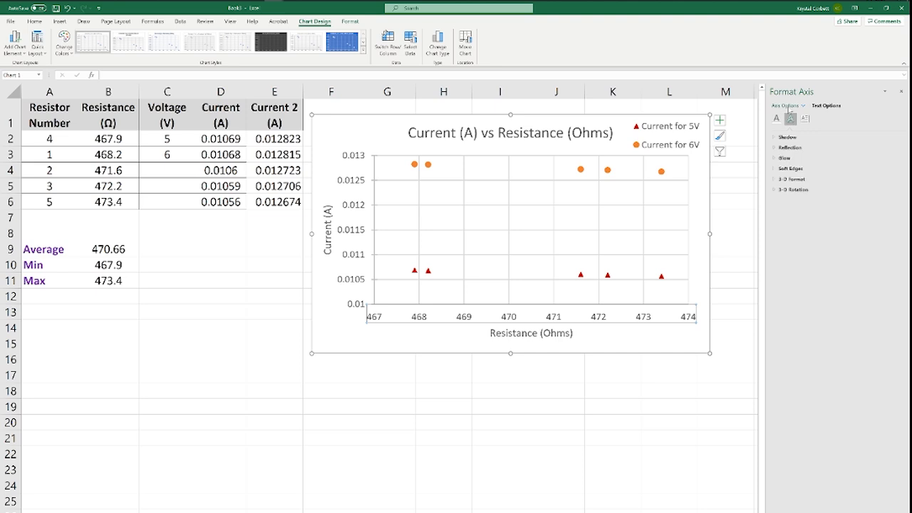
left_click(787, 106)
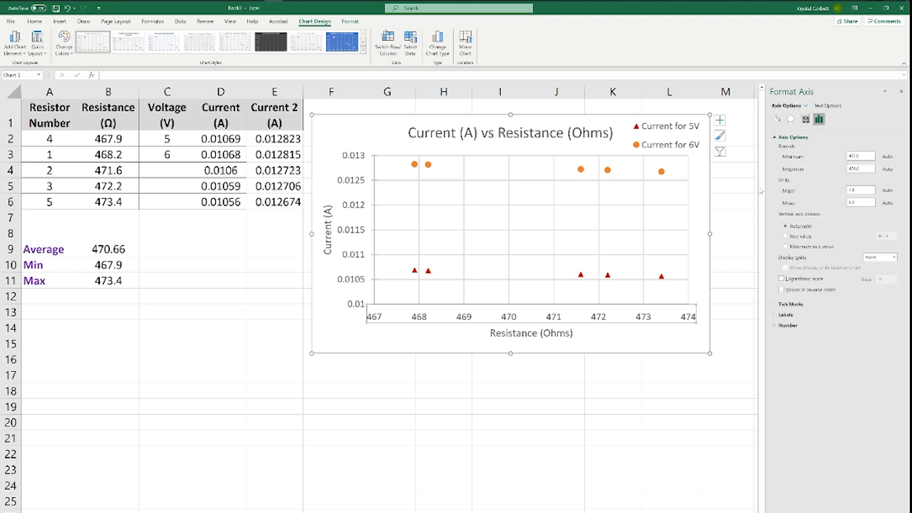
- Shift the chart slightly to the right on the sheet and deselect it
left_click_drag(599, 351, 610, 352)
left_click(563, 391)
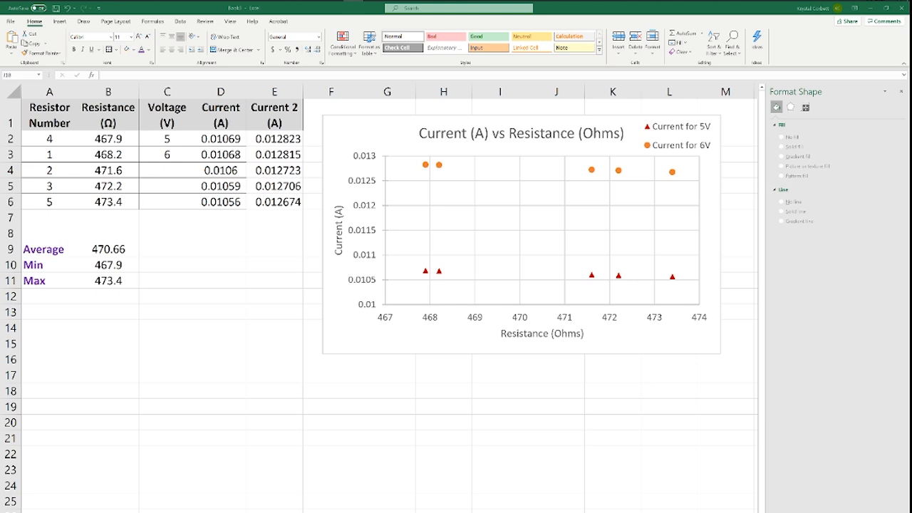